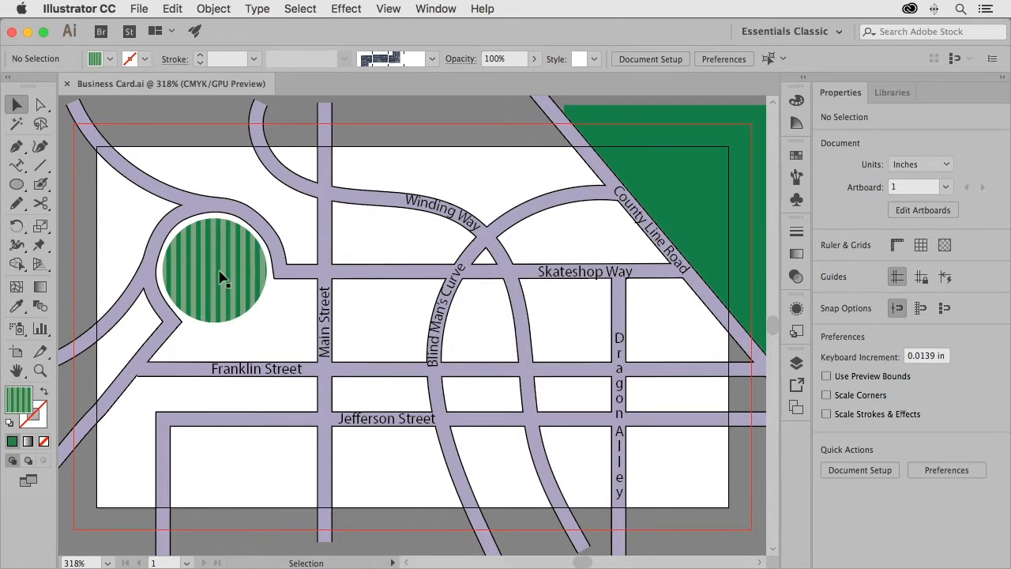
Step: Add a second fill to the green striped circle through its appearance attributes
{"action": "key", "text": "super+space"}
{"action": "left_click_drag", "start_coordinate": [192, 228], "coordinate": [415, 374]}
{"action": "left_click_drag", "start_coordinate": [309, 309], "coordinate": [477, 313]}
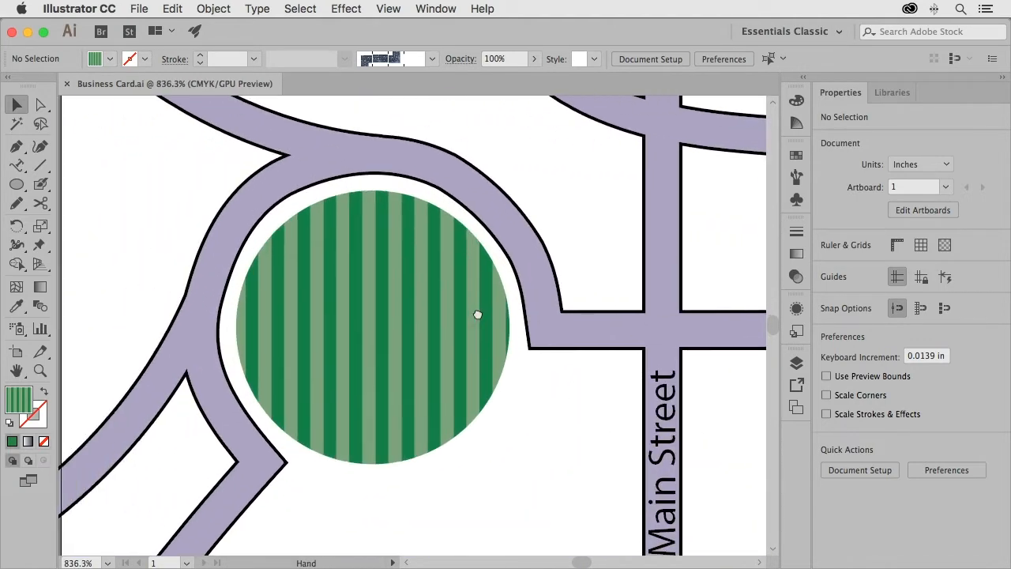
{"action": "left_click_drag", "start_coordinate": [415, 327], "coordinate": [363, 302]}
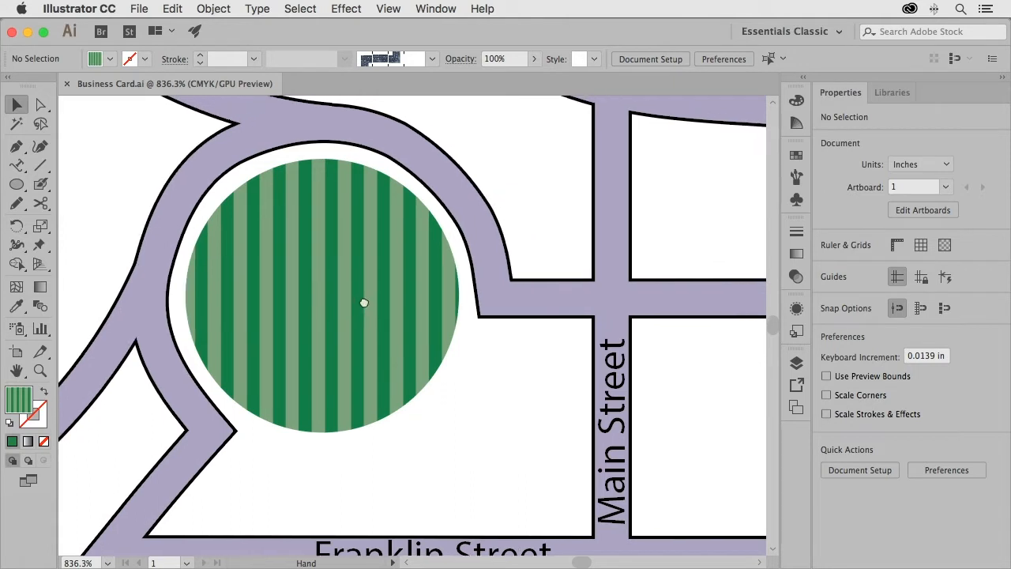
{"action": "left_click", "coordinate": [321, 291]}
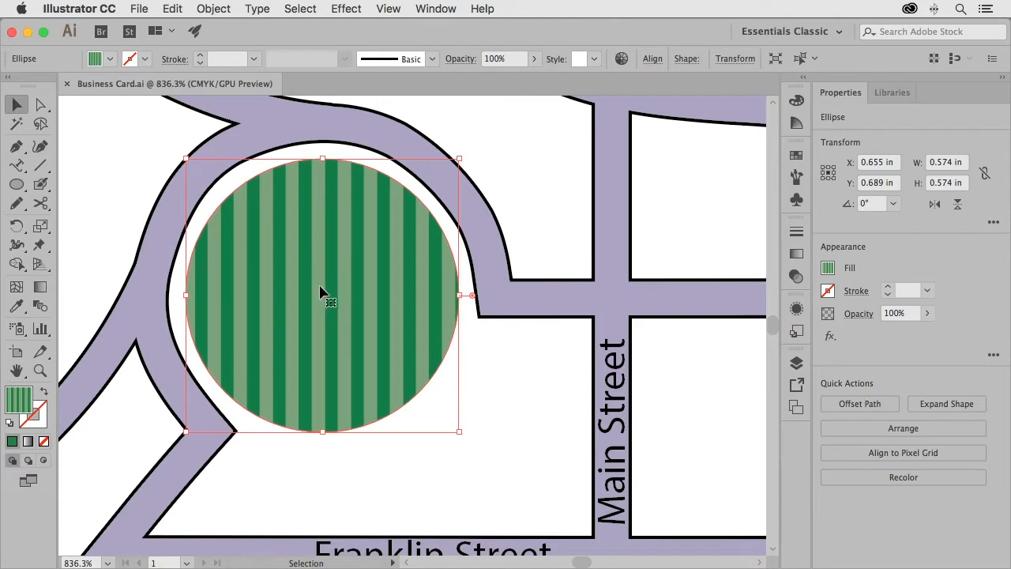
{"action": "left_click", "coordinate": [797, 310]}
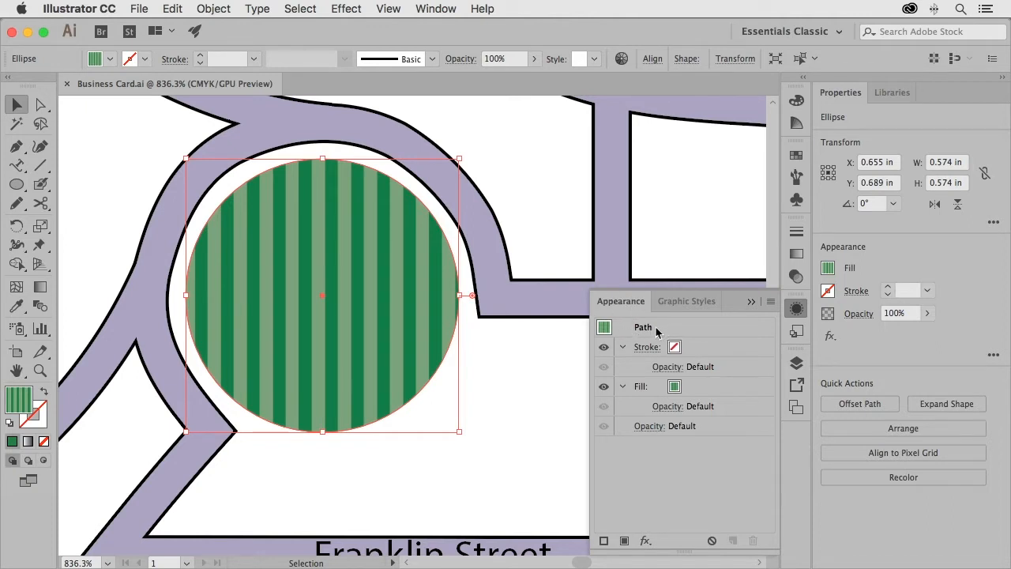
{"action": "left_click", "coordinate": [624, 542]}
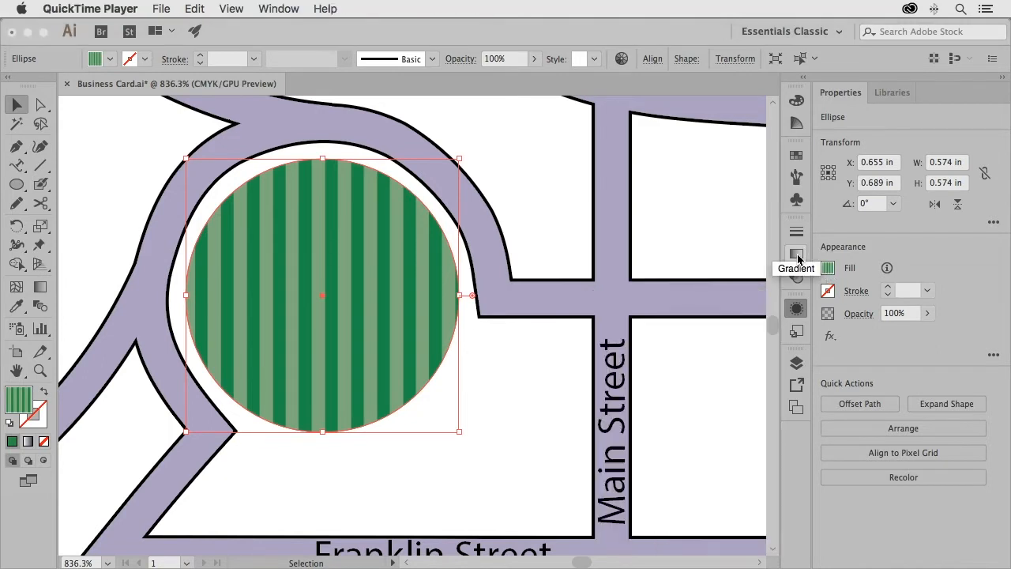
Step: Give the circle's new fill a white-to-black gradient, trying Linear first and settling on Radial
{"action": "left_click", "coordinate": [798, 259]}
{"action": "left_click", "coordinate": [798, 258]}
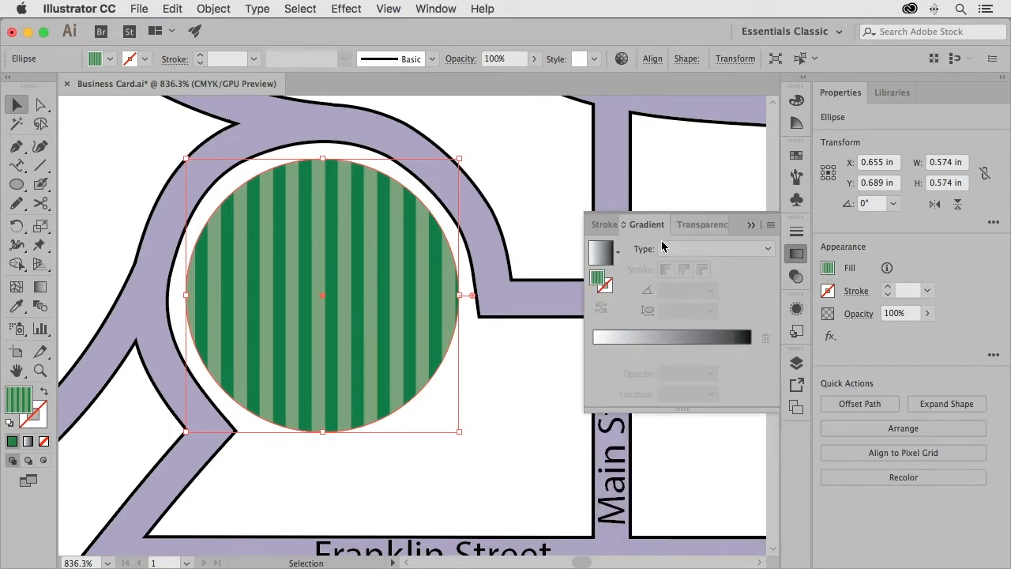
{"action": "left_click", "coordinate": [767, 250]}
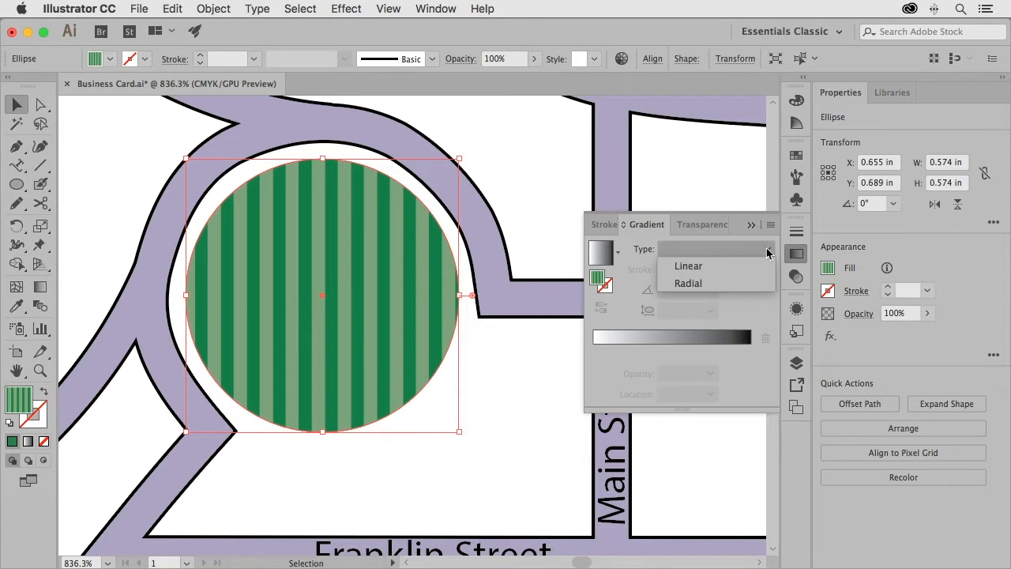
{"action": "left_click", "coordinate": [723, 267]}
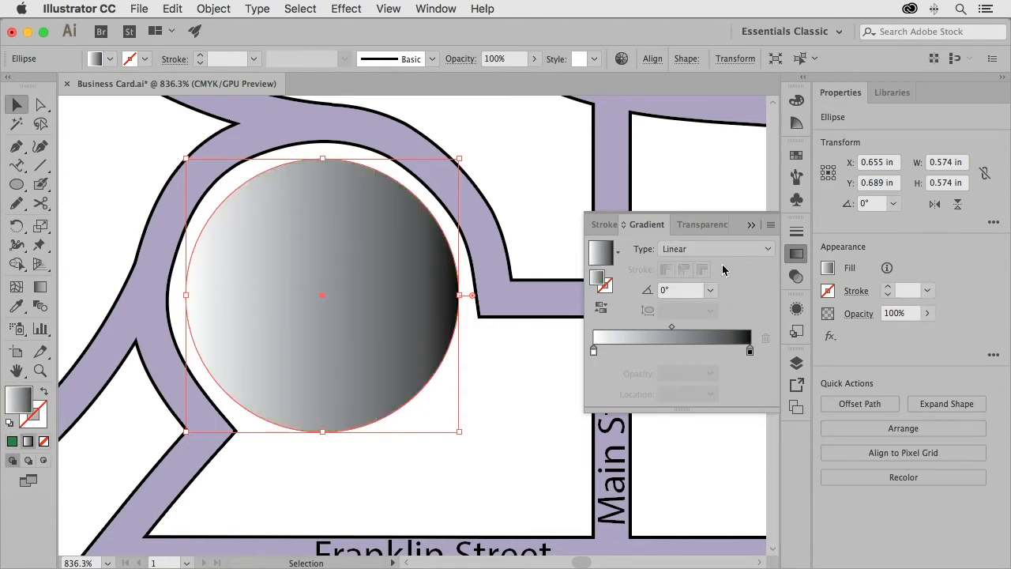
{"action": "left_click", "coordinate": [725, 249]}
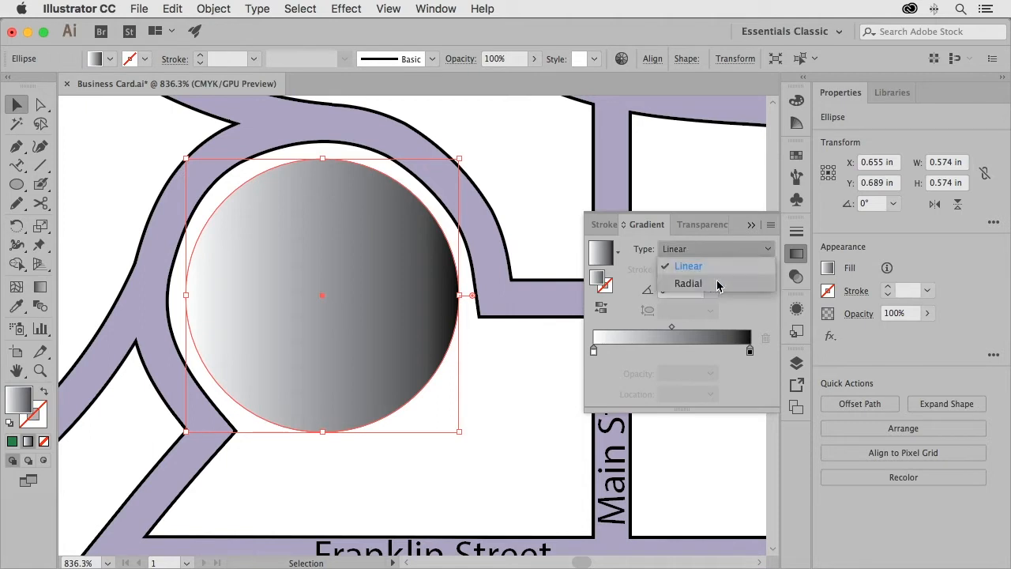
{"action": "left_click", "coordinate": [718, 284]}
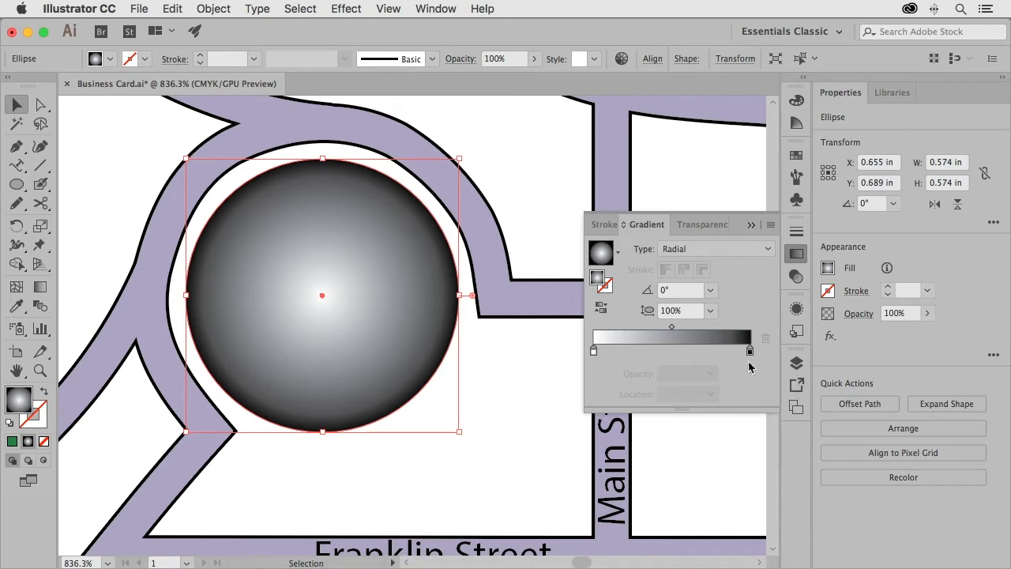
Step: Try the gradient's black stop at 78.79% and 34.75%, return it to 100%, and shift the midpoint to 47.87%
{"action": "left_click_drag", "start_coordinate": [749, 353], "coordinate": [717, 358]}
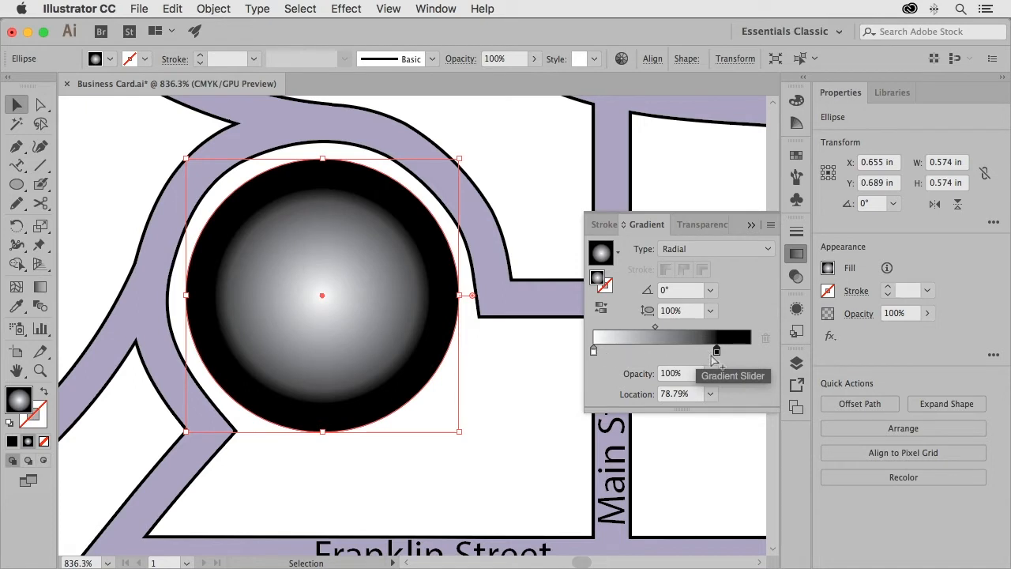
{"action": "left_click_drag", "start_coordinate": [717, 355], "coordinate": [648, 357]}
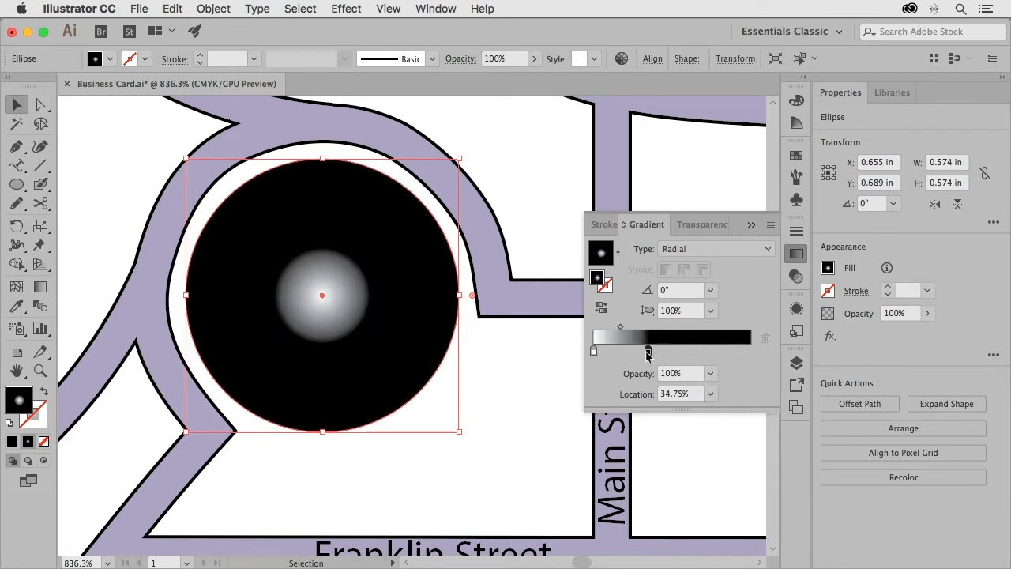
{"action": "left_click_drag", "start_coordinate": [648, 356], "coordinate": [760, 357]}
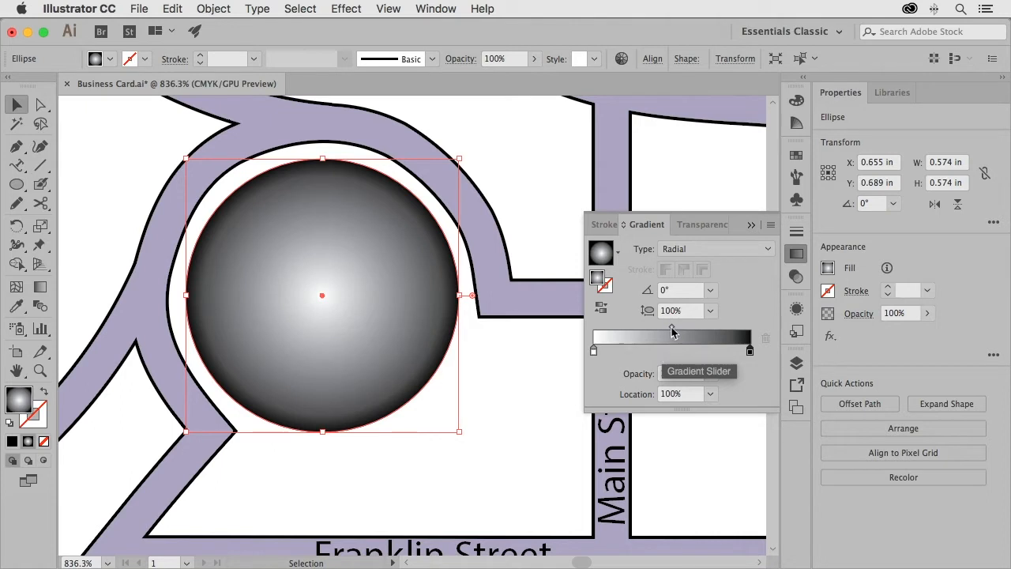
{"action": "mouse_move", "coordinate": [672, 332]}
{"action": "left_mouse_down"}
{"action": "mouse_move", "coordinate": [689, 332]}
{"action": "mouse_move", "coordinate": [635, 332]}
{"action": "mouse_move", "coordinate": [696, 333]}
{"action": "mouse_move", "coordinate": [669, 334]}
{"action": "left_mouse_up"}
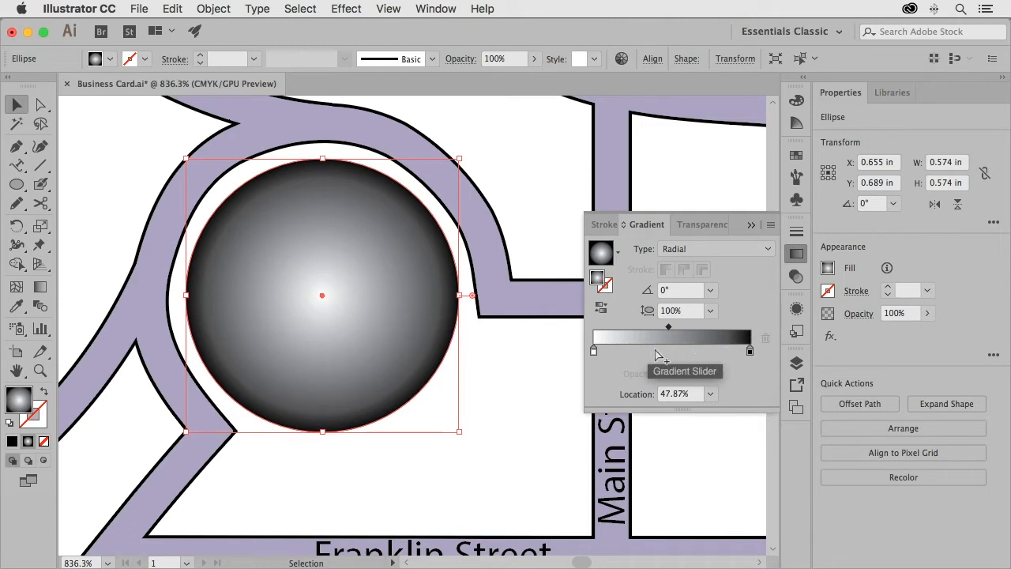
Step: Add a dark purple stop to the radial gradient at 39.19% with 50% opacity
{"action": "left_click", "coordinate": [655, 350]}
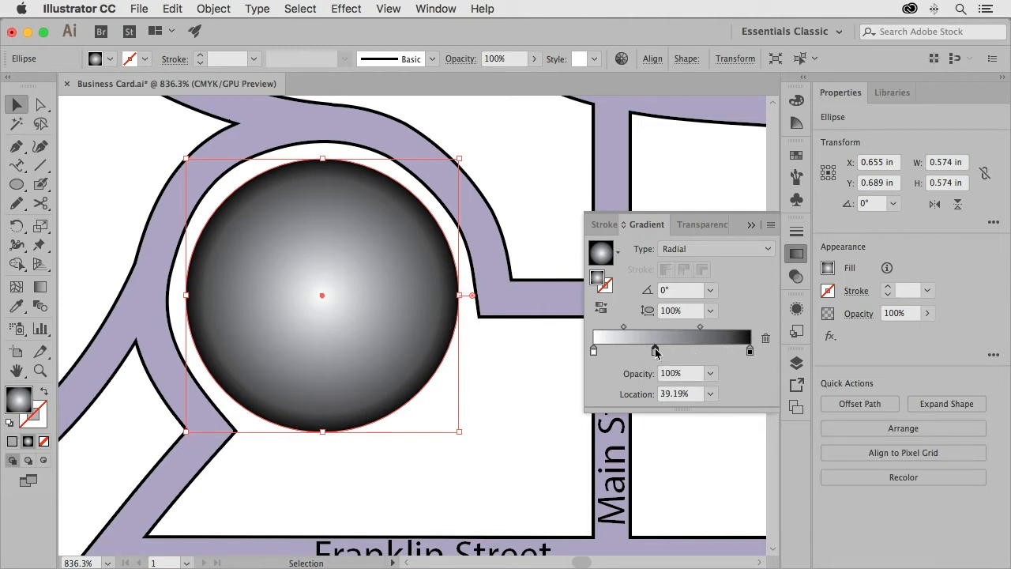
{"action": "double_click", "coordinate": [656, 352]}
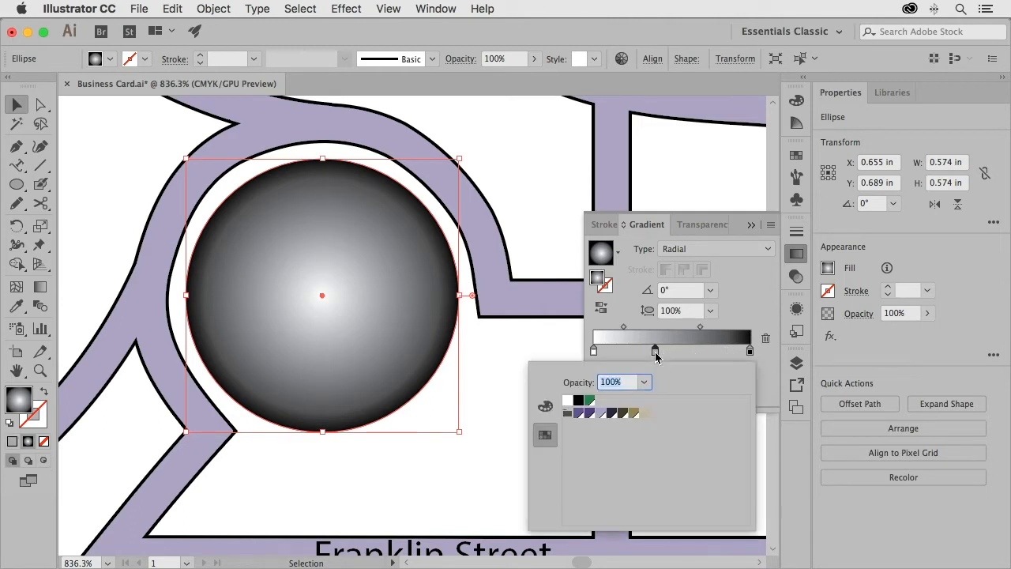
{"action": "left_click", "coordinate": [589, 415]}
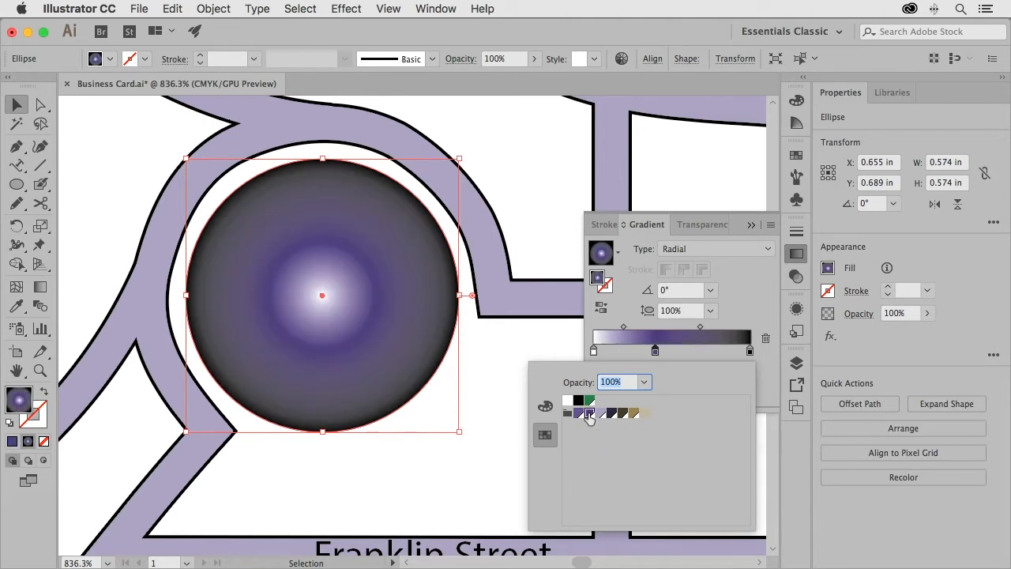
{"action": "left_click", "coordinate": [645, 383]}
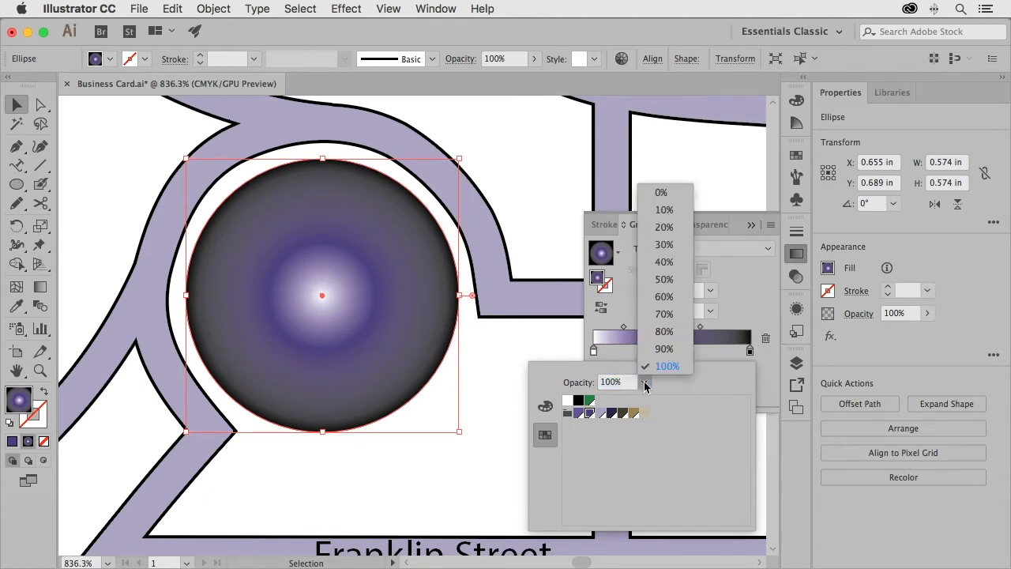
{"action": "left_click", "coordinate": [665, 280]}
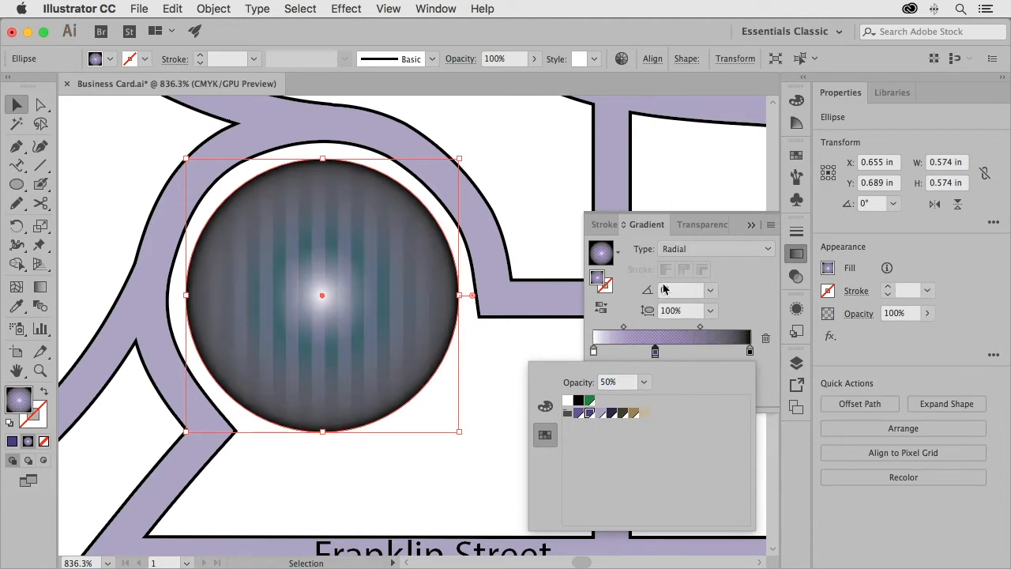
Step: Remove the purple middle stop from the radial gradient
{"action": "left_click", "coordinate": [655, 341]}
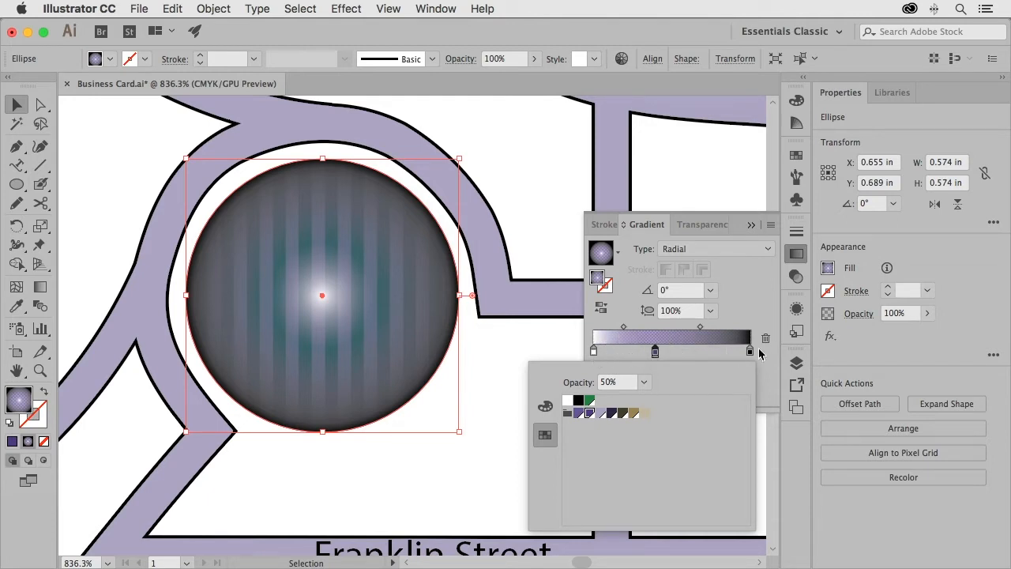
{"action": "left_click", "coordinate": [655, 351]}
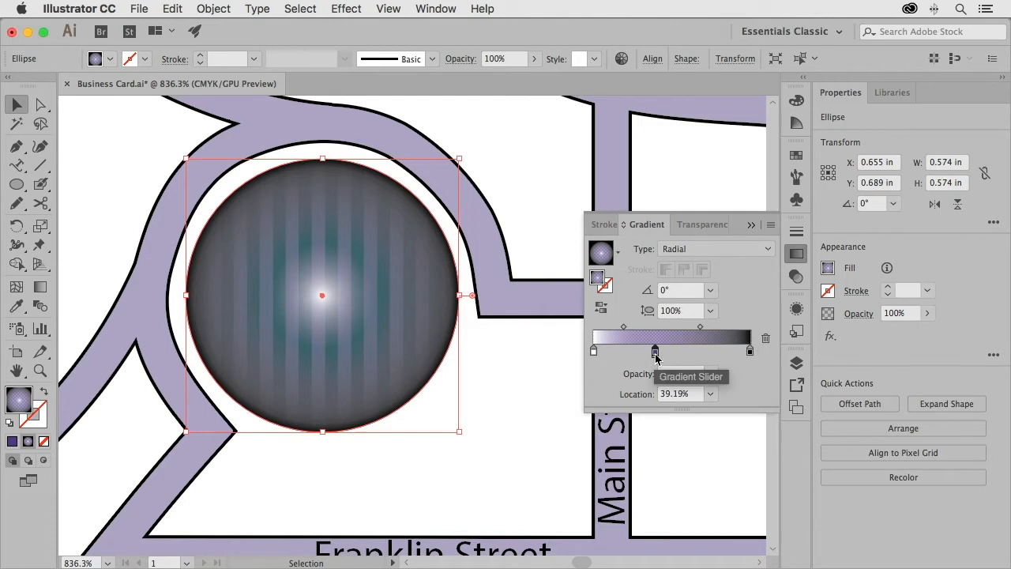
{"action": "left_click_drag", "start_coordinate": [655, 353], "coordinate": [635, 393]}
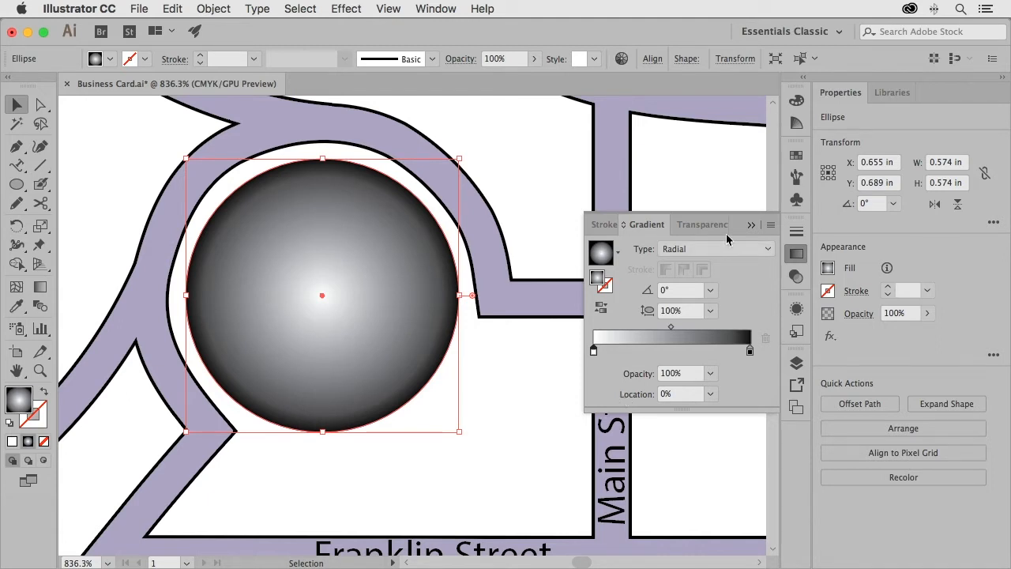
Step: Set the circle's gradient fill to the Multiply blending mode with 80% opacity
{"action": "left_click", "coordinate": [703, 225]}
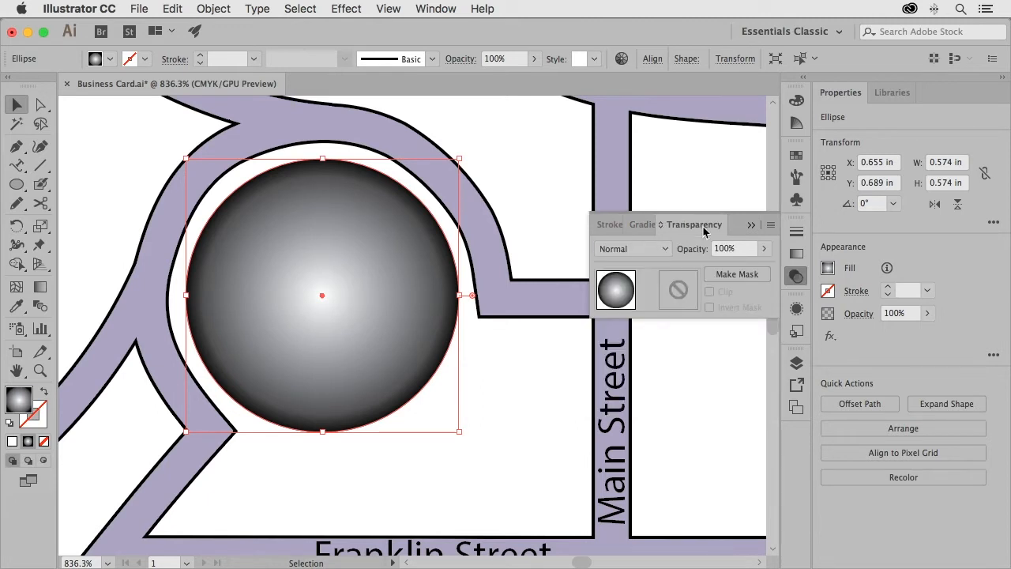
{"action": "left_click", "coordinate": [666, 248]}
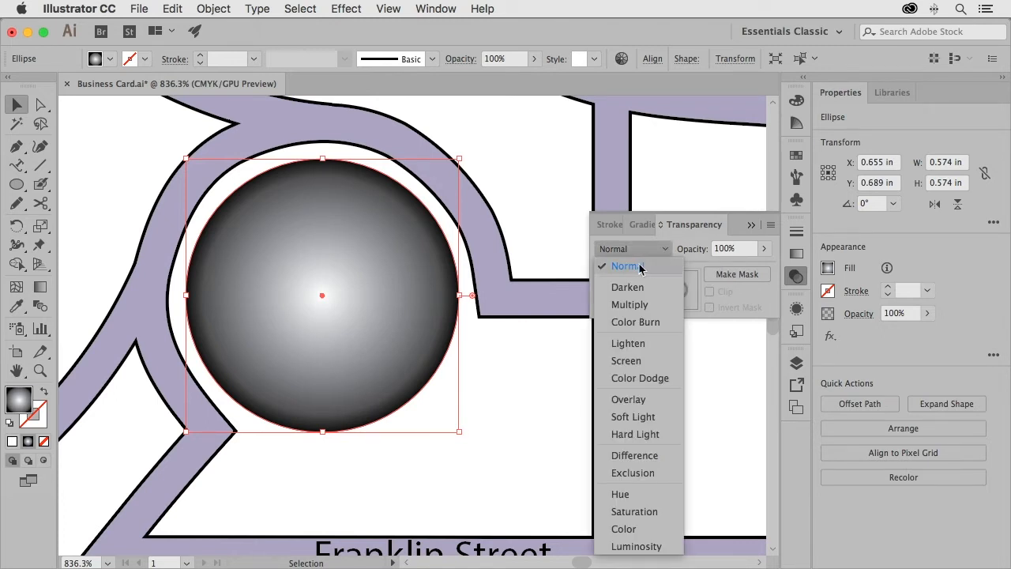
{"action": "left_click", "coordinate": [629, 305]}
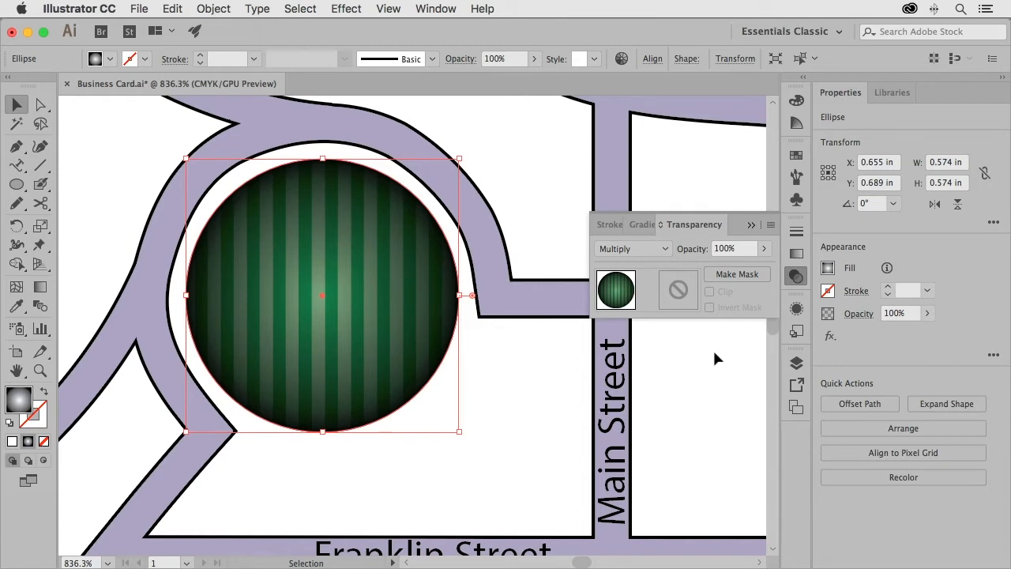
{"action": "left_click", "coordinate": [765, 251]}
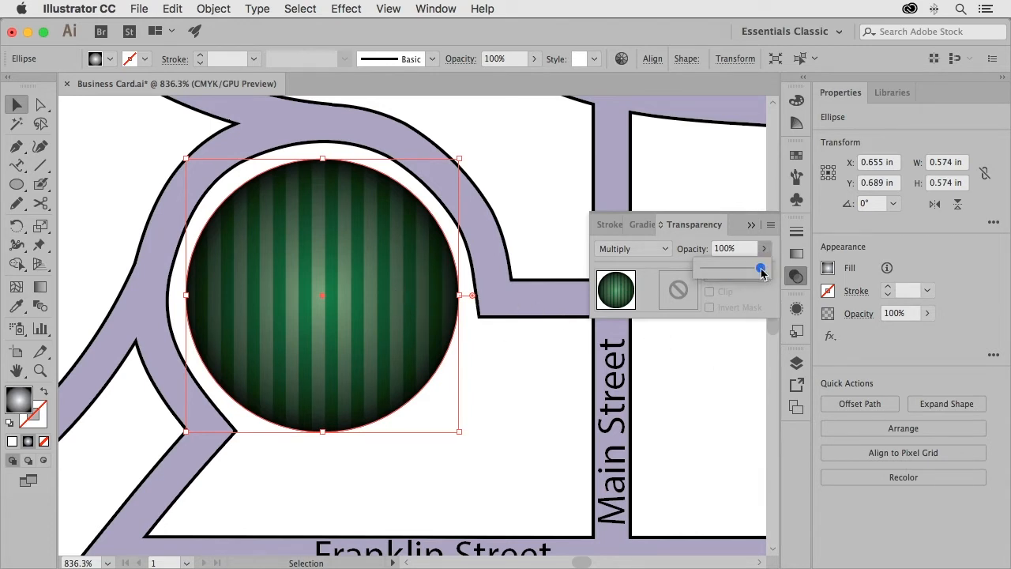
{"action": "left_click_drag", "start_coordinate": [761, 266], "coordinate": [750, 273]}
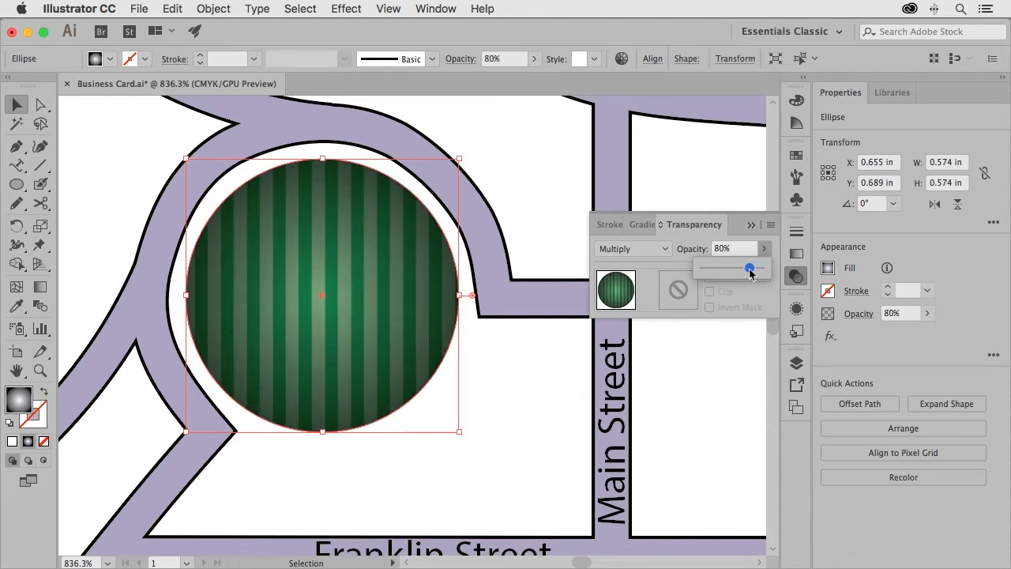
{"action": "left_click", "coordinate": [798, 280]}
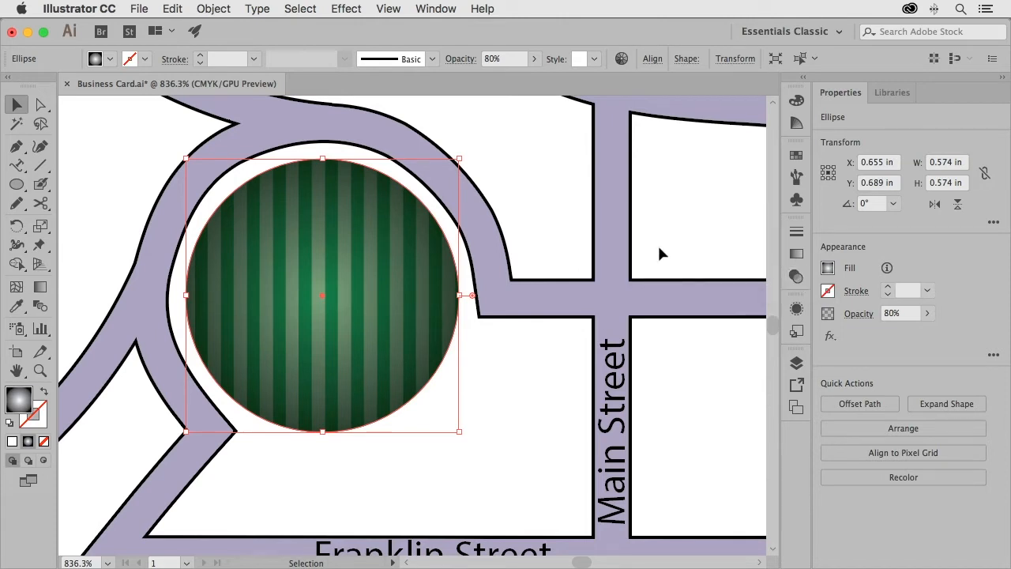
Step: Select the solid green area beyond County Line Road and open the Eyedropper tool's options
{"action": "key", "text": "a"}
{"action": "key", "text": "super+0"}
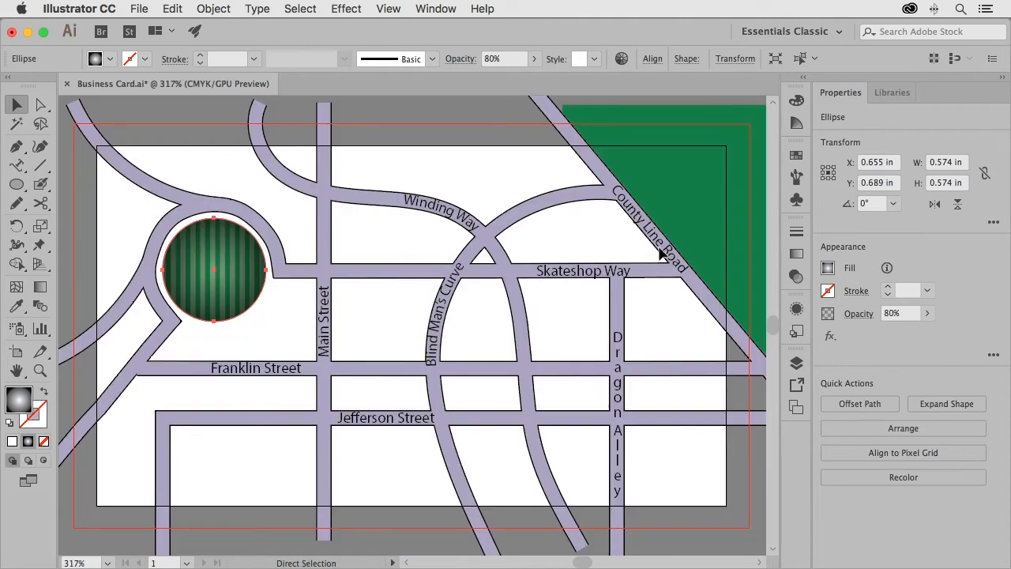
{"action": "key", "text": "v"}
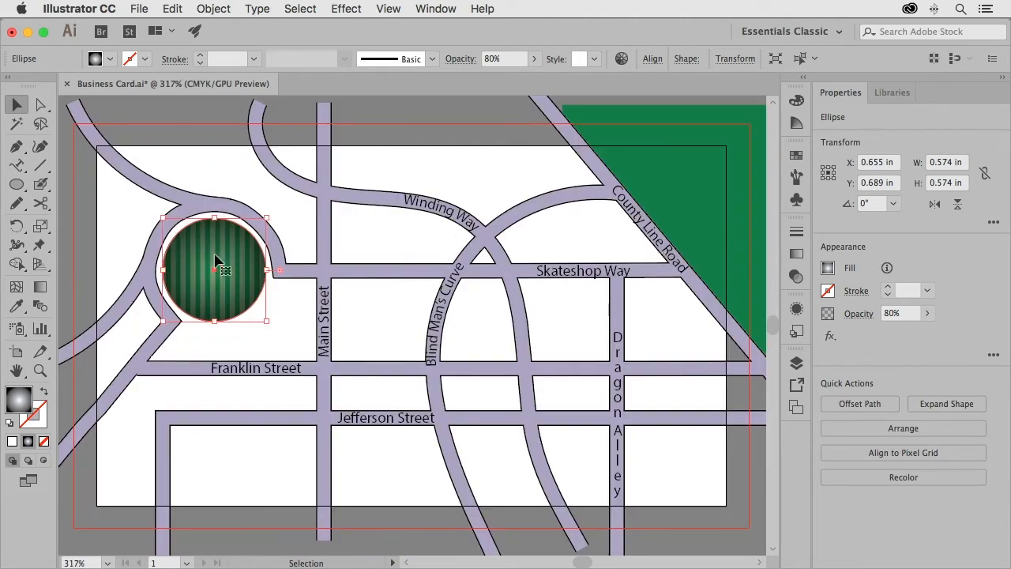
{"action": "left_click", "coordinate": [681, 167]}
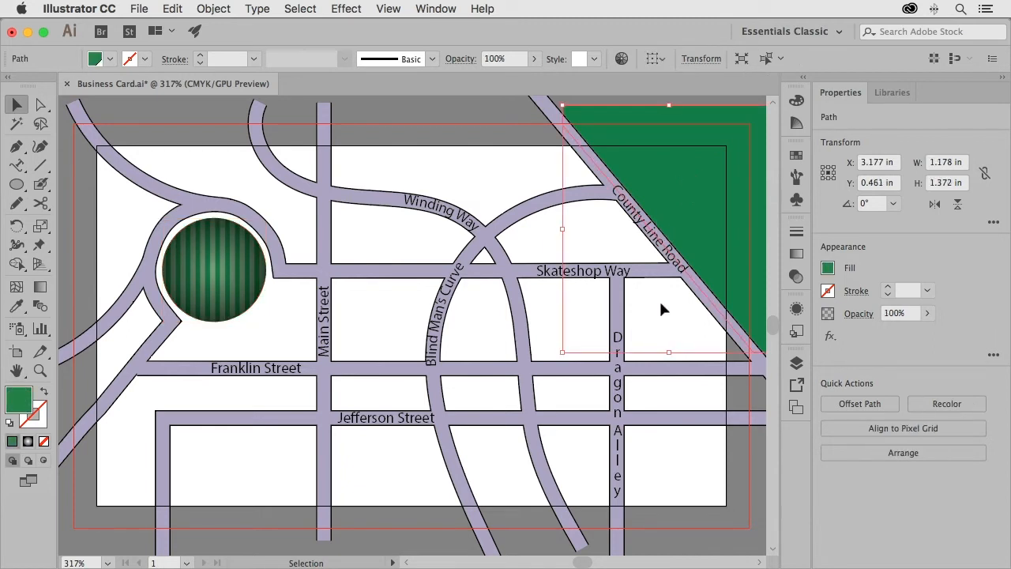
{"action": "double_click", "coordinate": [16, 308]}
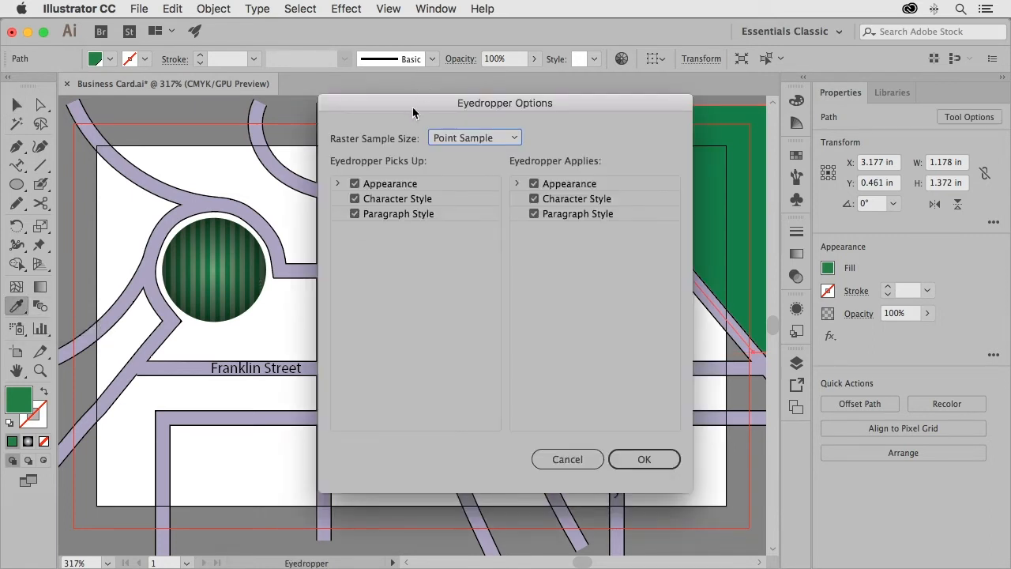
{"action": "left_click_drag", "start_coordinate": [412, 112], "coordinate": [519, 113]}
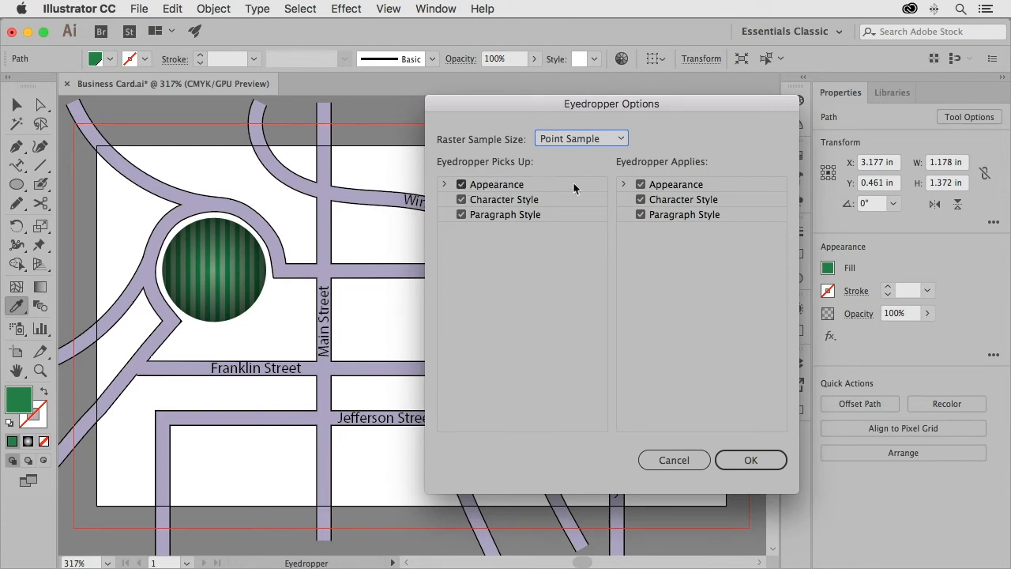
Step: Keep Appearance enabled for both what the Eyedropper picks up and what it applies, and accept the options
{"action": "left_click", "coordinate": [462, 185]}
{"action": "left_click", "coordinate": [640, 184]}
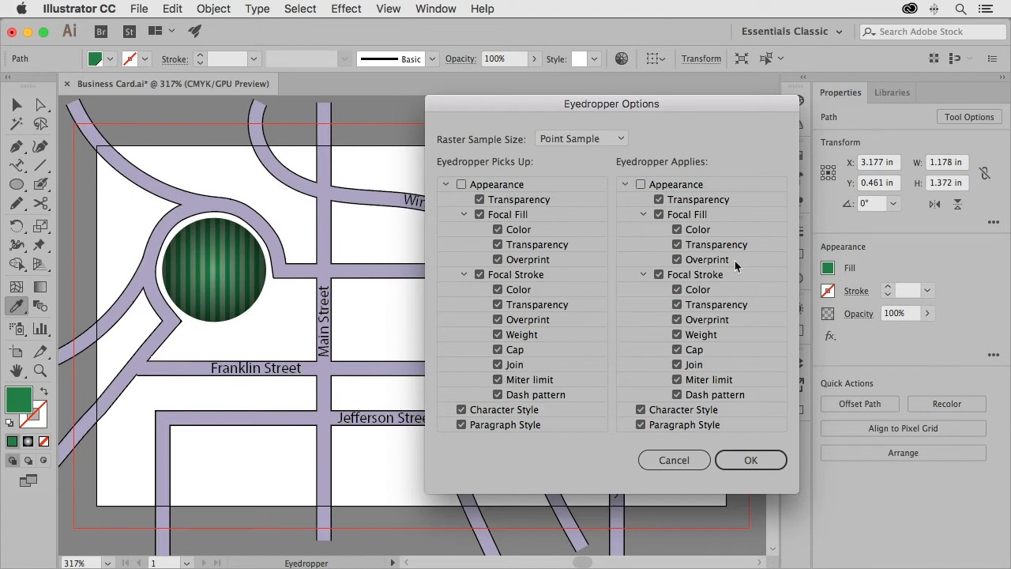
{"action": "left_click", "coordinate": [461, 184]}
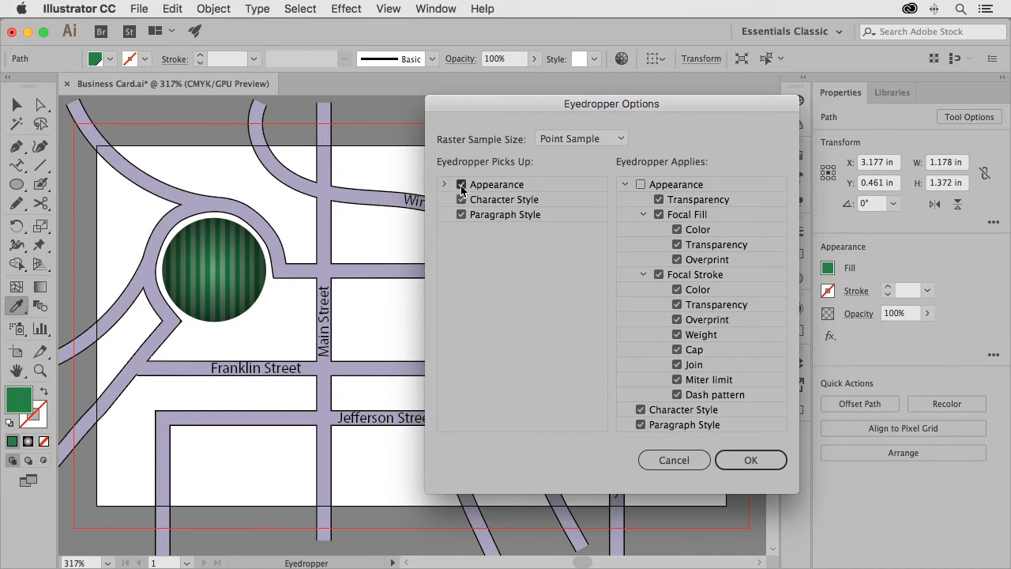
{"action": "left_click", "coordinate": [641, 184]}
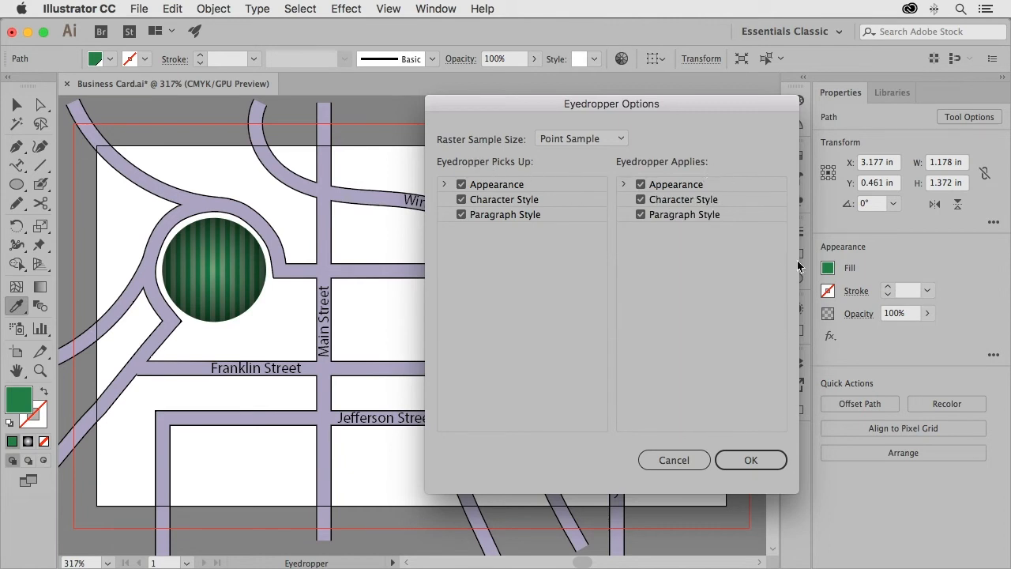
{"action": "left_click", "coordinate": [750, 460]}
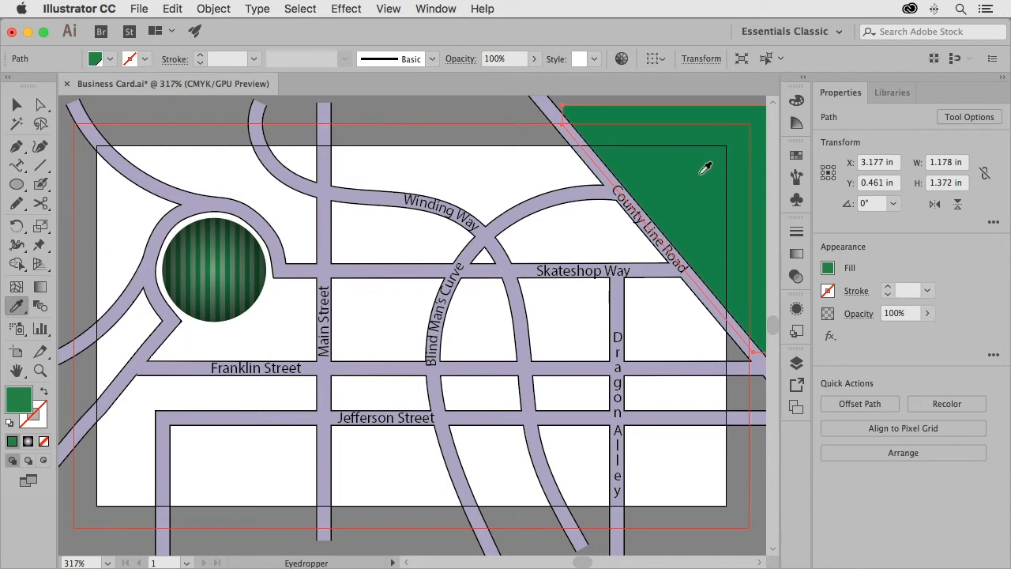
Step: Copy the striped circle's full appearance onto the selected green corner area with the Eyedropper and deselect it
{"action": "left_click", "coordinate": [231, 261]}
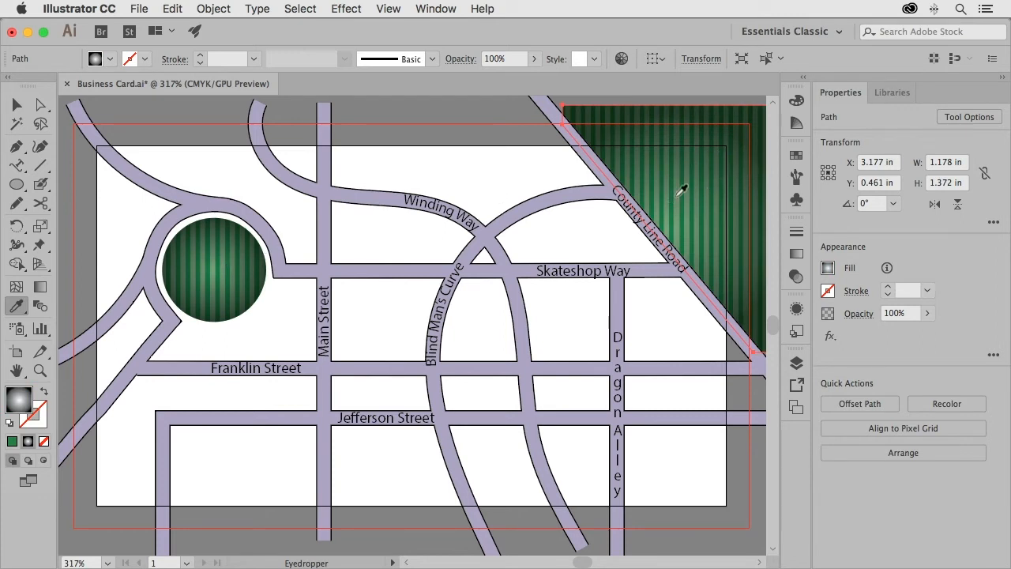
{"action": "left_click", "coordinate": [17, 105]}
{"action": "left_click", "coordinate": [183, 119]}
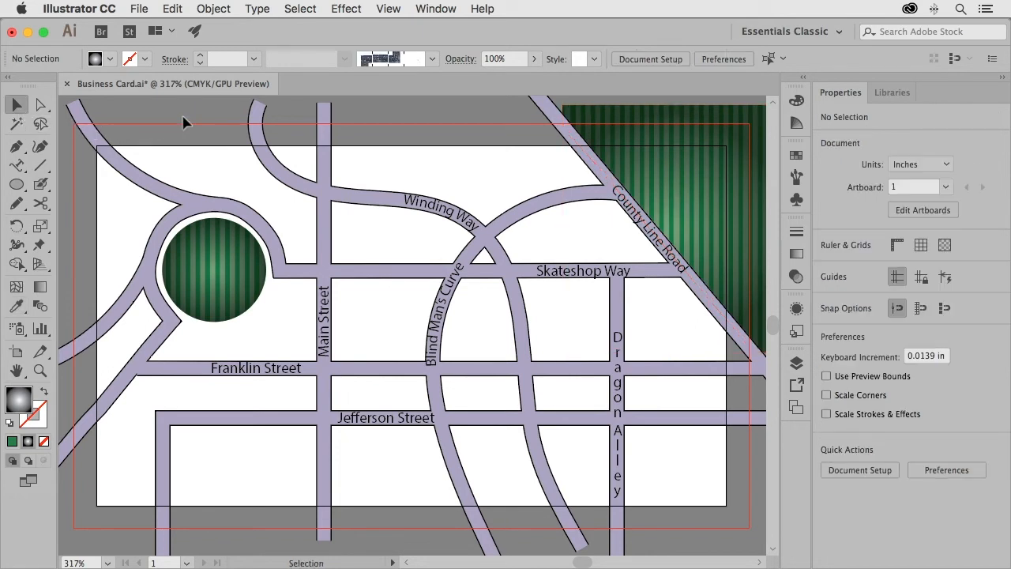
Step: Save the striped circle's appearance as a new graphic style
{"action": "left_click", "coordinate": [232, 276]}
{"action": "left_click", "coordinate": [796, 330]}
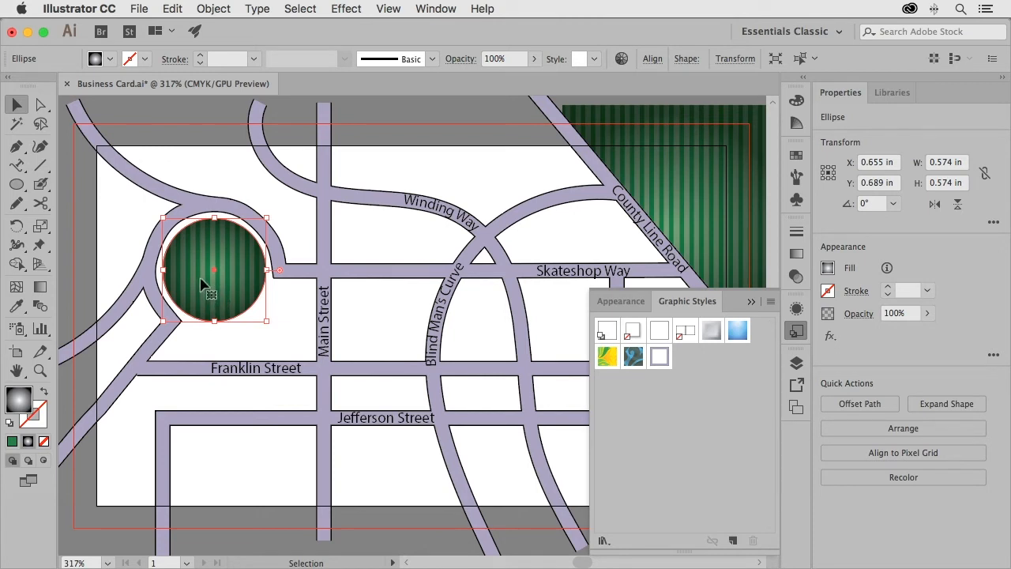
{"action": "left_click_drag", "start_coordinate": [203, 287], "coordinate": [680, 452]}
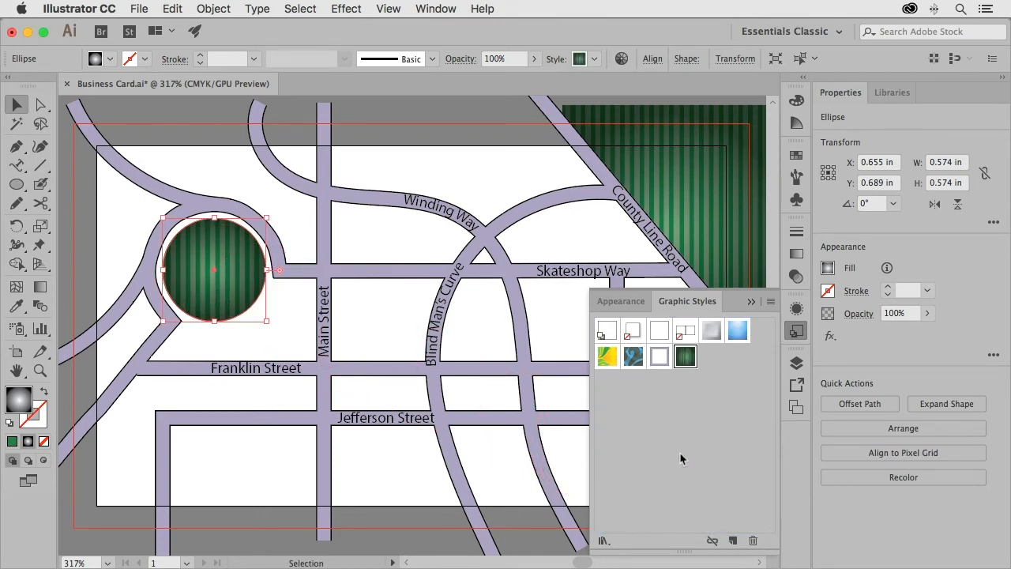
Step: Apply the new green striped graphic style to the corner area beyond County Line Road and deselect it
{"action": "left_click", "coordinate": [695, 197]}
{"action": "left_click", "coordinate": [686, 358]}
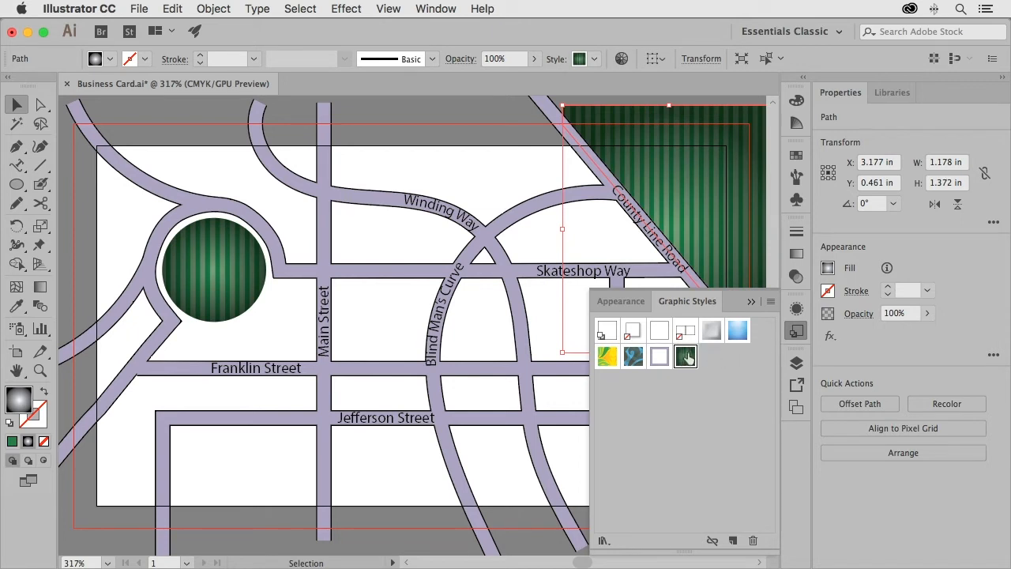
{"action": "left_click", "coordinate": [798, 338]}
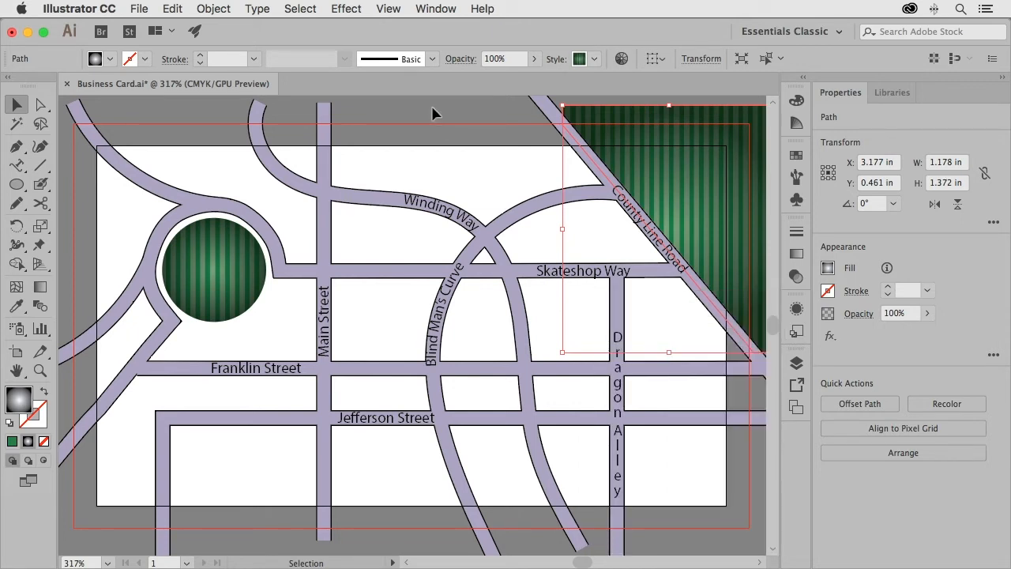
{"action": "left_click", "coordinate": [435, 106]}
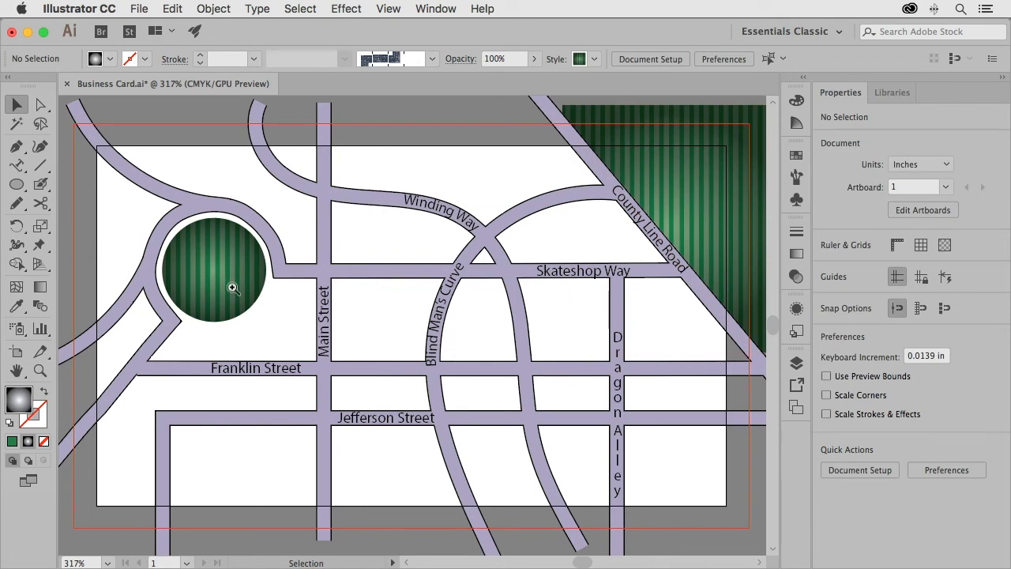
Step: Prepare the Blob Brush for painting in the striped circle, with the fill set to none and the stroke color active
{"action": "left_click_drag", "start_coordinate": [199, 253], "coordinate": [454, 391]}
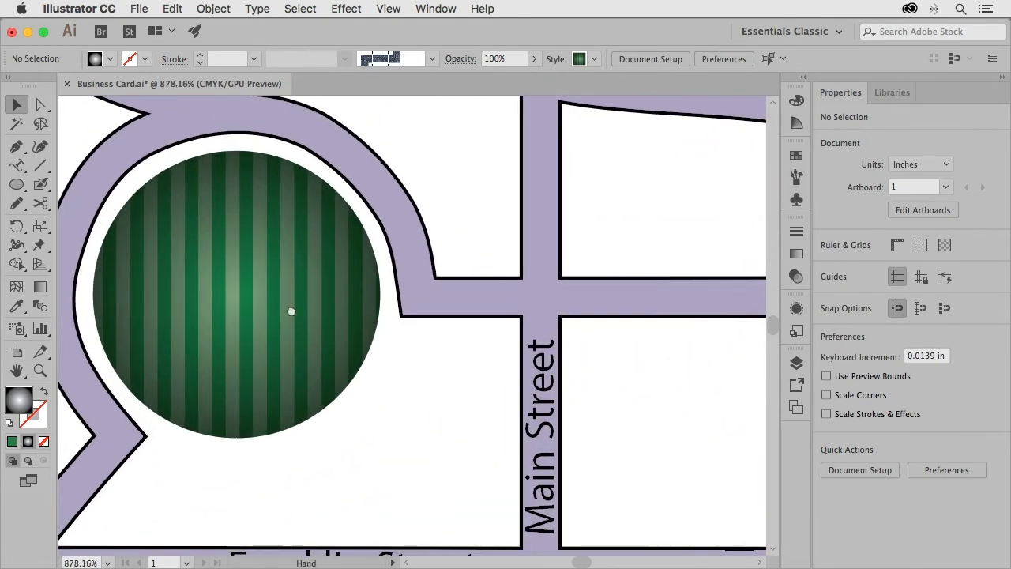
{"action": "left_click_drag", "start_coordinate": [291, 311], "coordinate": [399, 334]}
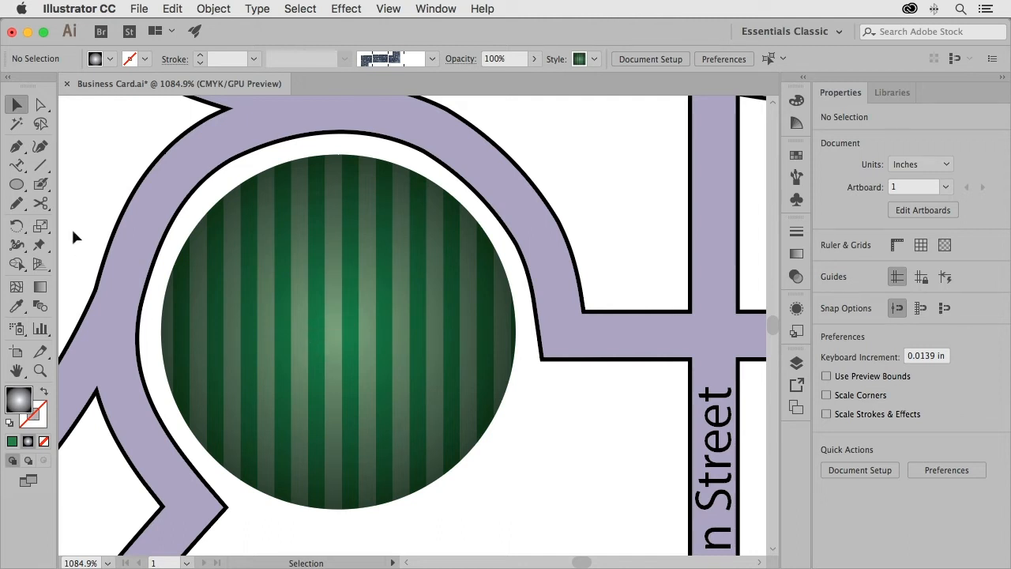
{"action": "left_click", "coordinate": [41, 185]}
{"action": "mouse_move", "coordinate": [41, 186]}
{"action": "left_mouse_down"}
{"action": "mouse_move", "coordinate": [93, 174]}
{"action": "mouse_move", "coordinate": [39, 186]}
{"action": "mouse_move", "coordinate": [125, 202]}
{"action": "left_mouse_up"}
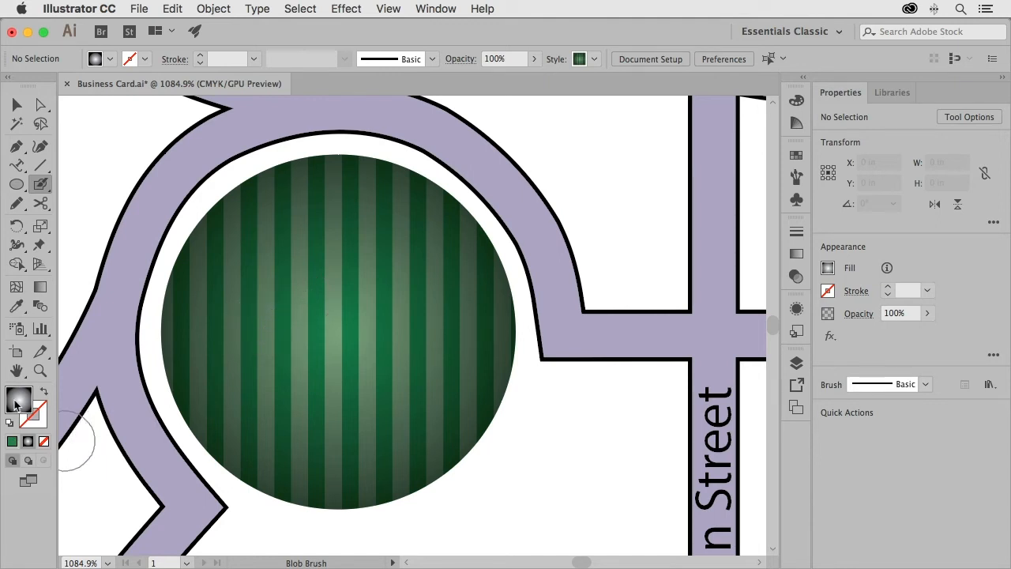
{"action": "left_click", "coordinate": [43, 441]}
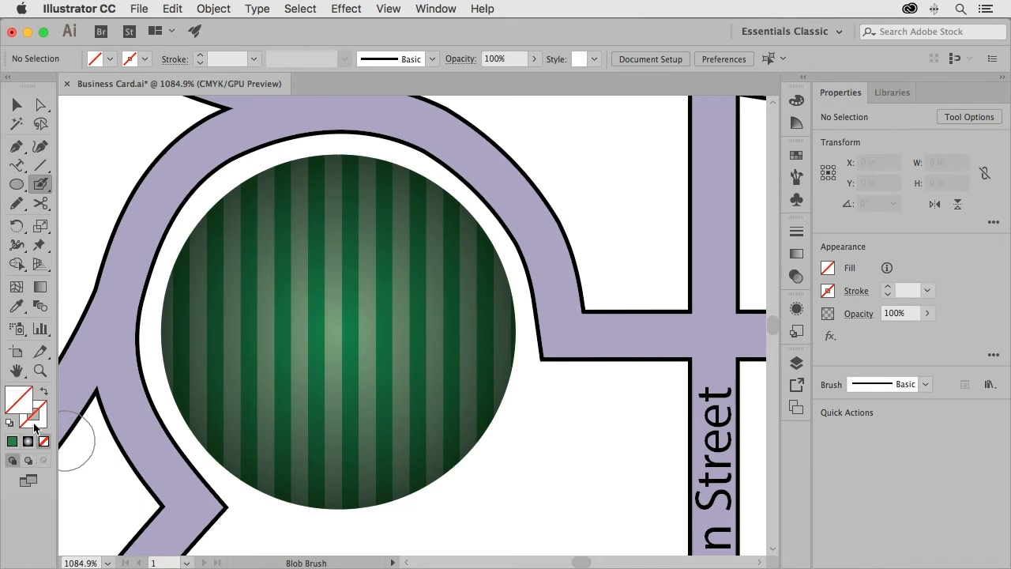
{"action": "left_click", "coordinate": [34, 427]}
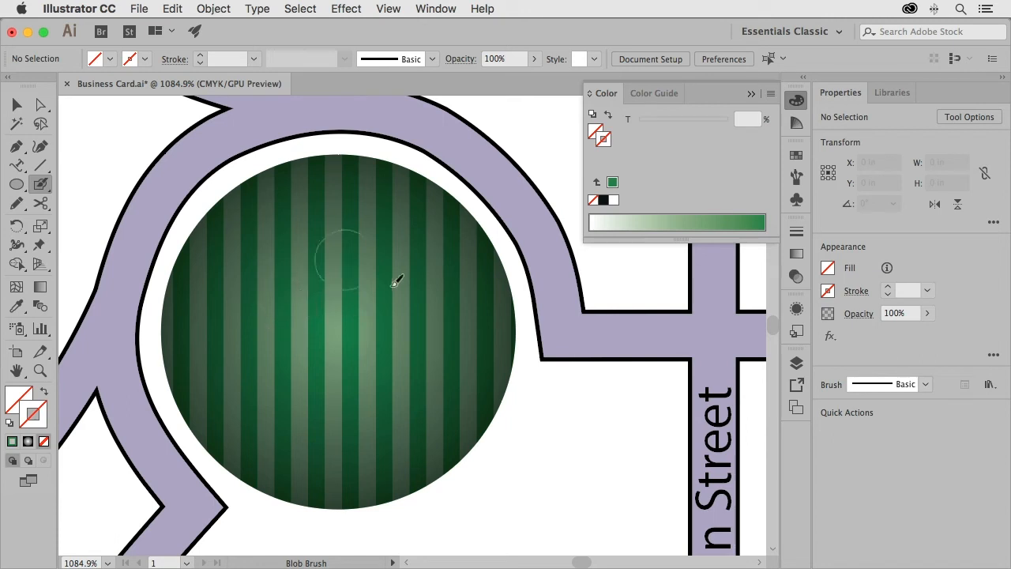
Step: Give the stroke a 46.78% tint of Grass Green and switch its color model to CMYK
{"action": "left_click", "coordinate": [675, 222]}
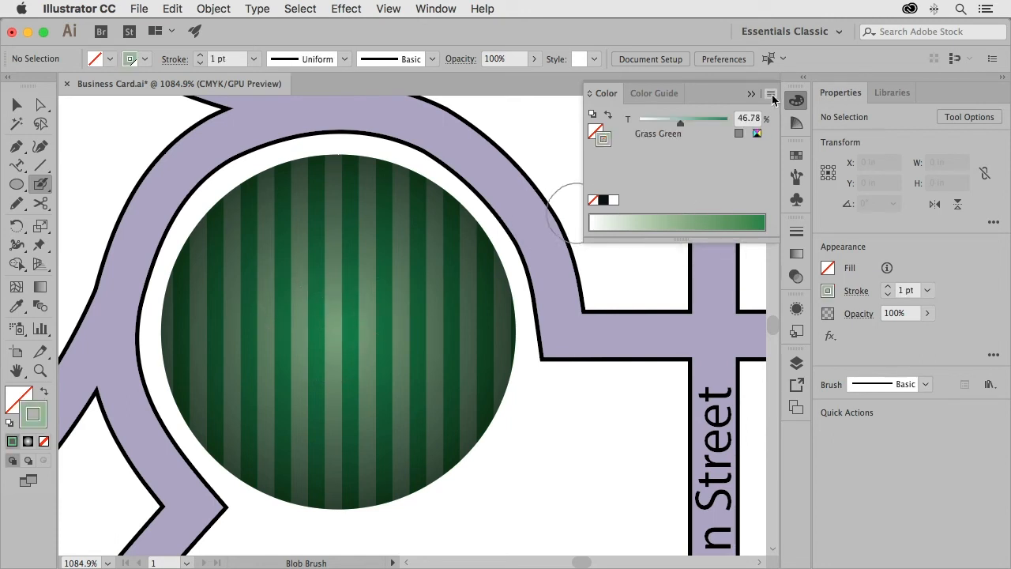
{"action": "left_click", "coordinate": [771, 94]}
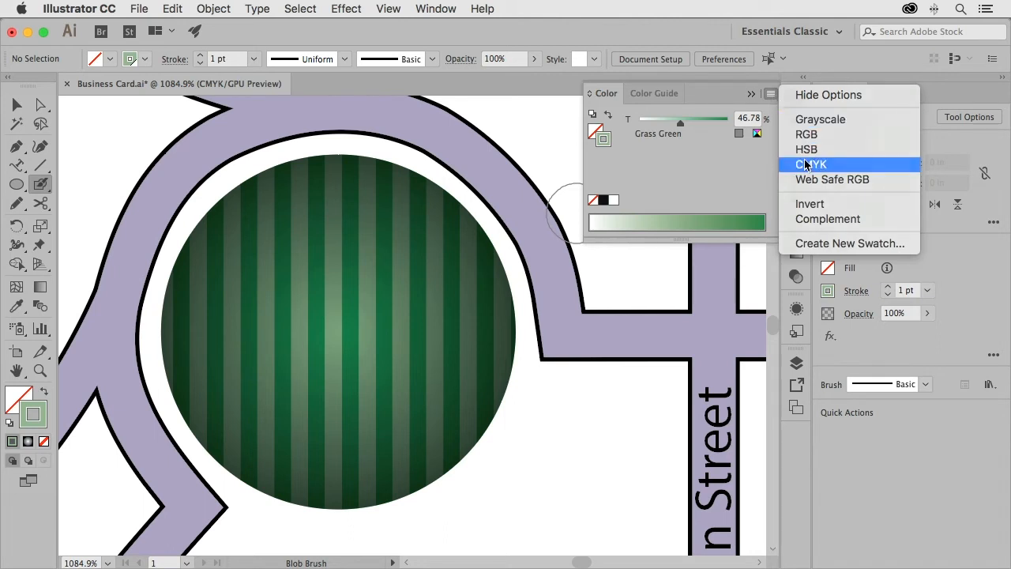
{"action": "left_click", "coordinate": [806, 164]}
Step: Mix a blue stroke color with cyan 100%, magenta 33%, yellow 0% and black 0%
{"action": "left_click", "coordinate": [754, 119]}
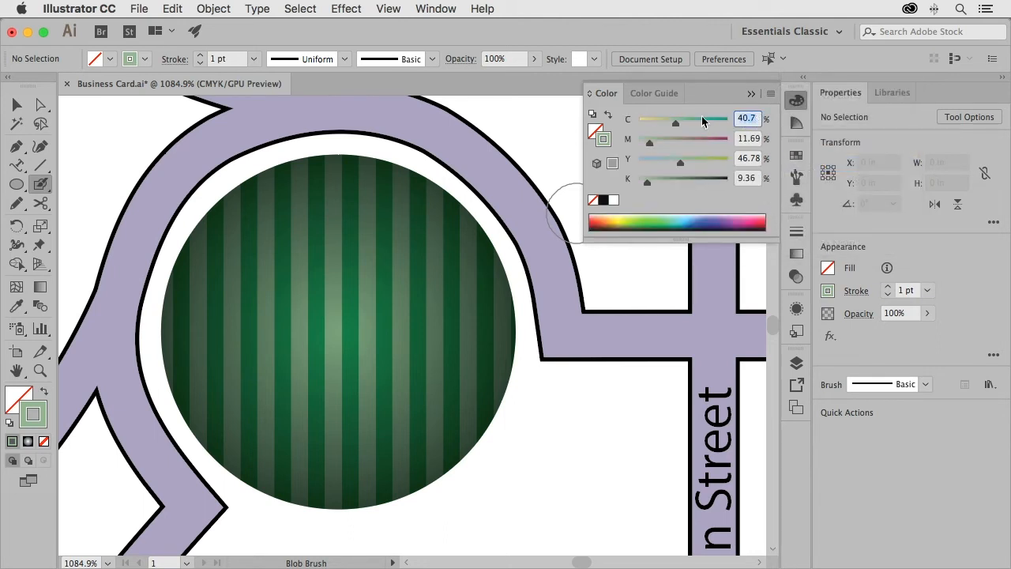
{"action": "type", "text": "100"}
{"action": "key", "text": "Tab"}
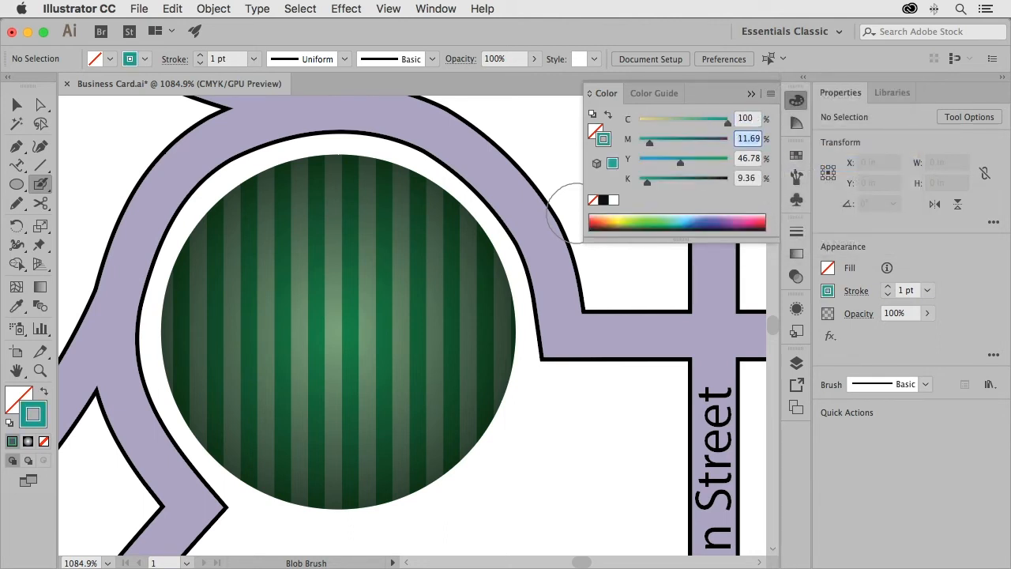
{"action": "type", "text": "0"}
{"action": "key", "text": "Tab"}
{"action": "type", "text": "0"}
{"action": "key", "text": "Tab"}
{"action": "type", "text": "0"}
{"action": "key", "text": "Tab"}
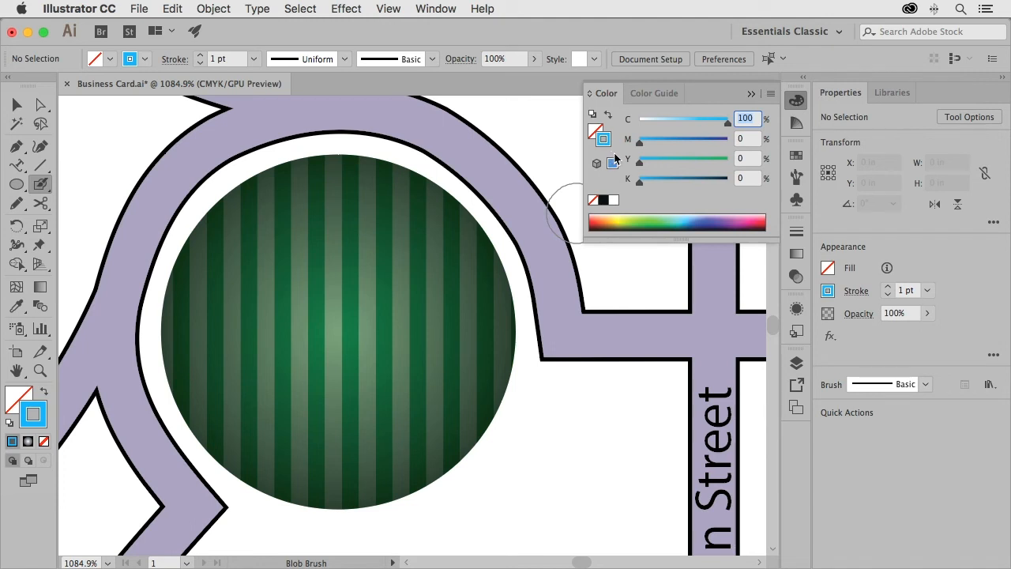
{"action": "left_click_drag", "start_coordinate": [640, 145], "coordinate": [669, 149]}
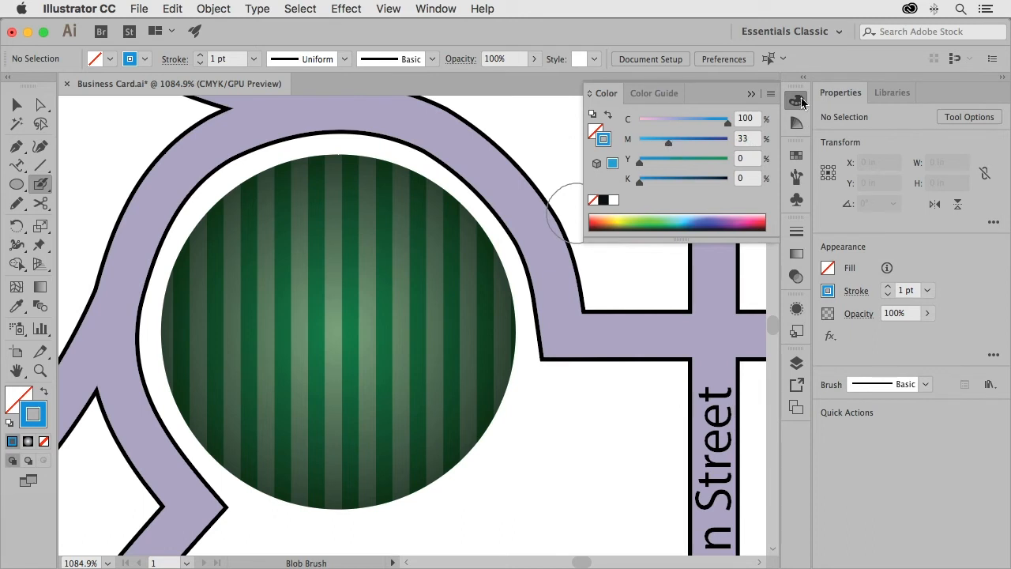
{"action": "left_click", "coordinate": [800, 101]}
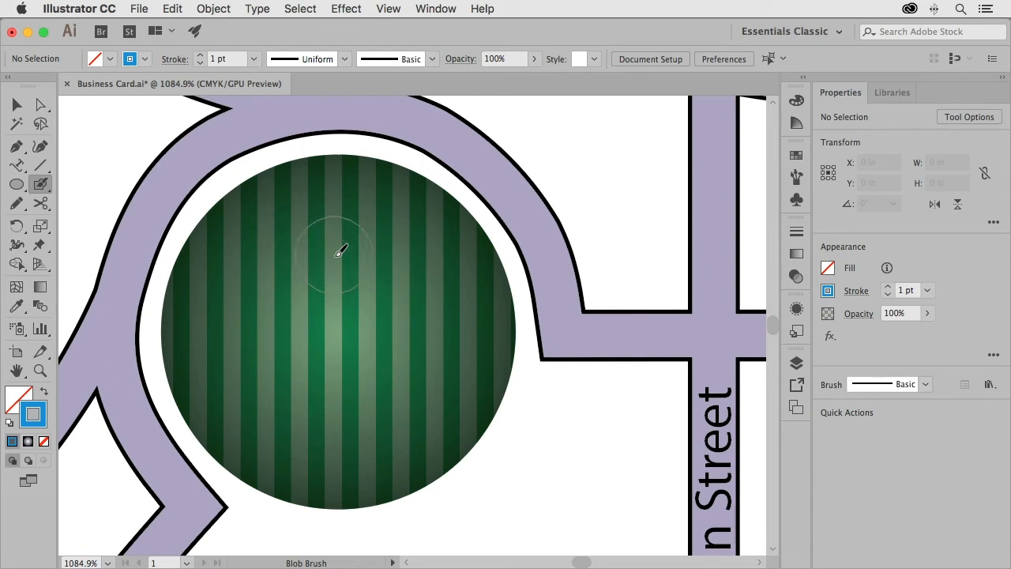
Step: Paint a solid blue pond shape about 0.37 by 0.36 in inside the striped circle with a smaller Blob Brush
{"action": "key", "text": "bracketleft"}
{"action": "key", "text": "bracketleft"}
{"action": "mouse_move", "coordinate": [331, 222]}
{"action": "left_mouse_down"}
{"action": "mouse_move", "coordinate": [274, 280]}
{"action": "mouse_move", "coordinate": [241, 373]}
{"action": "mouse_move", "coordinate": [253, 387]}
{"action": "mouse_move", "coordinate": [304, 378]}
{"action": "mouse_move", "coordinate": [370, 393]}
{"action": "mouse_move", "coordinate": [406, 366]}
{"action": "mouse_move", "coordinate": [399, 340]}
{"action": "mouse_move", "coordinate": [372, 321]}
{"action": "mouse_move", "coordinate": [371, 279]}
{"action": "mouse_move", "coordinate": [384, 257]}
{"action": "mouse_move", "coordinate": [366, 224]}
{"action": "mouse_move", "coordinate": [349, 223]}
{"action": "mouse_move", "coordinate": [344, 260]}
{"action": "mouse_move", "coordinate": [363, 269]}
{"action": "mouse_move", "coordinate": [350, 257]}
{"action": "mouse_move", "coordinate": [318, 267]}
{"action": "mouse_move", "coordinate": [265, 361]}
{"action": "mouse_move", "coordinate": [376, 361]}
{"action": "mouse_move", "coordinate": [342, 320]}
{"action": "mouse_move", "coordinate": [339, 294]}
{"action": "mouse_move", "coordinate": [312, 335]}
{"action": "left_mouse_up"}
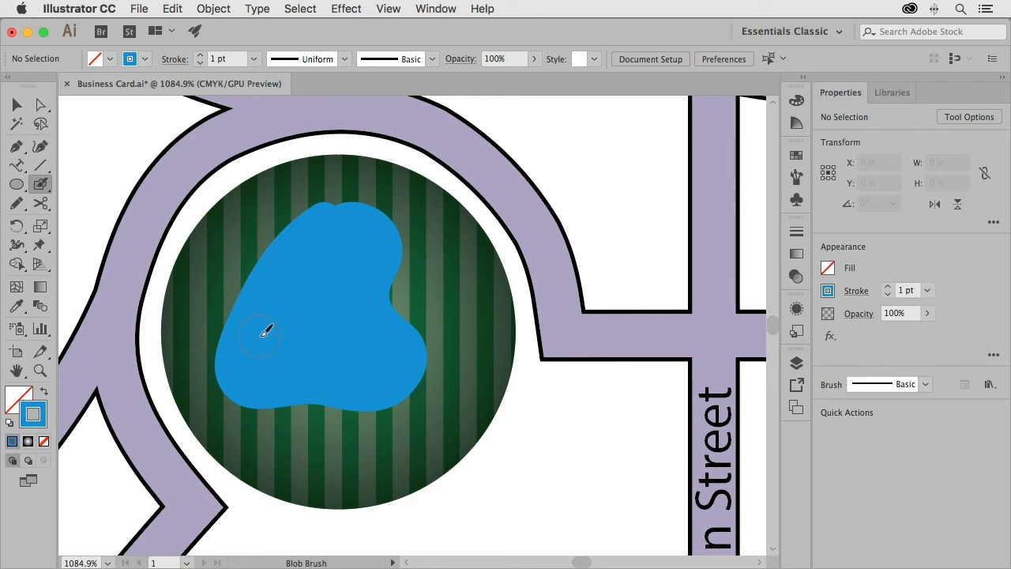
{"action": "mouse_move", "coordinate": [243, 375]}
{"action": "left_mouse_down"}
{"action": "mouse_move", "coordinate": [279, 397]}
{"action": "mouse_move", "coordinate": [328, 386]}
{"action": "mouse_move", "coordinate": [415, 397]}
{"action": "mouse_move", "coordinate": [428, 365]}
{"action": "mouse_move", "coordinate": [384, 310]}
{"action": "mouse_move", "coordinate": [378, 262]}
{"action": "left_mouse_up"}
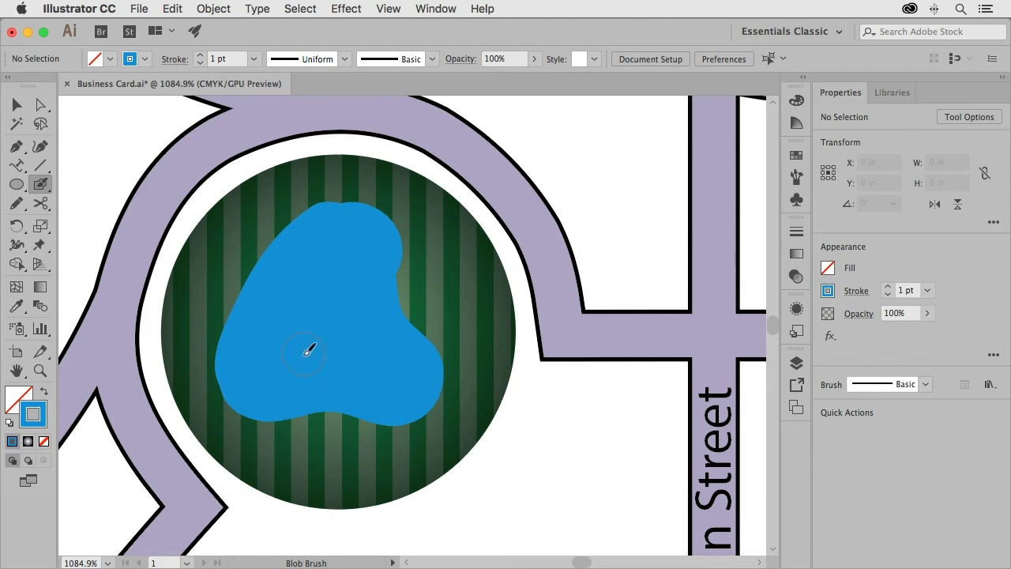
Step: Select the blue pond shape and show its anchor points with the Direct Selection tool
{"action": "left_click", "coordinate": [16, 105]}
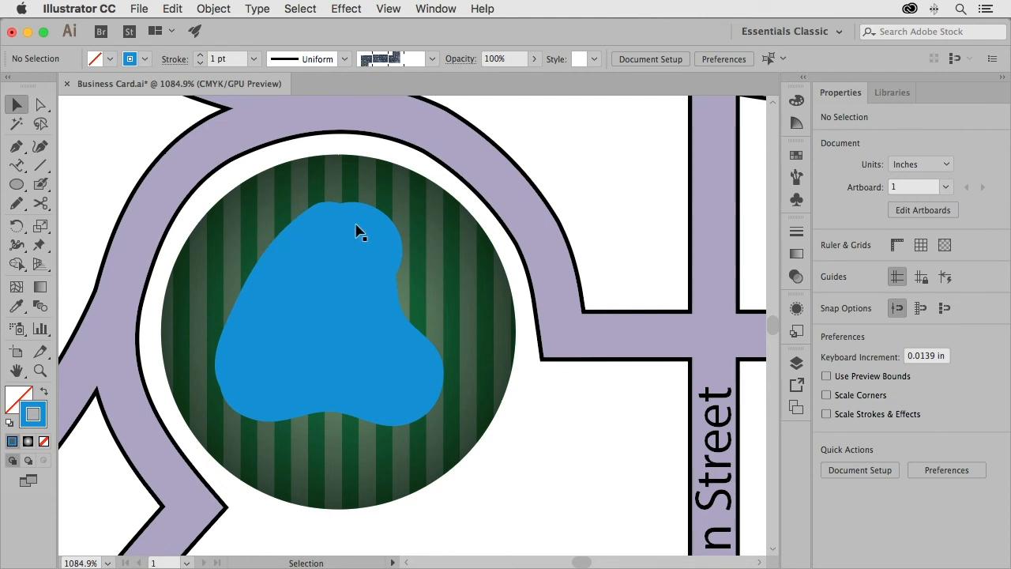
{"action": "left_click", "coordinate": [342, 307]}
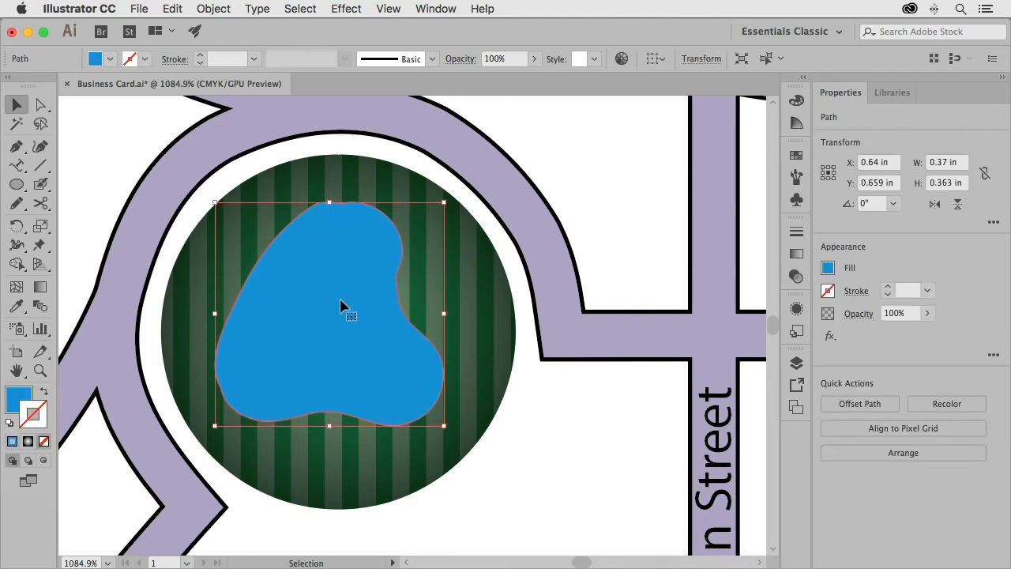
{"action": "left_click", "coordinate": [40, 106]}
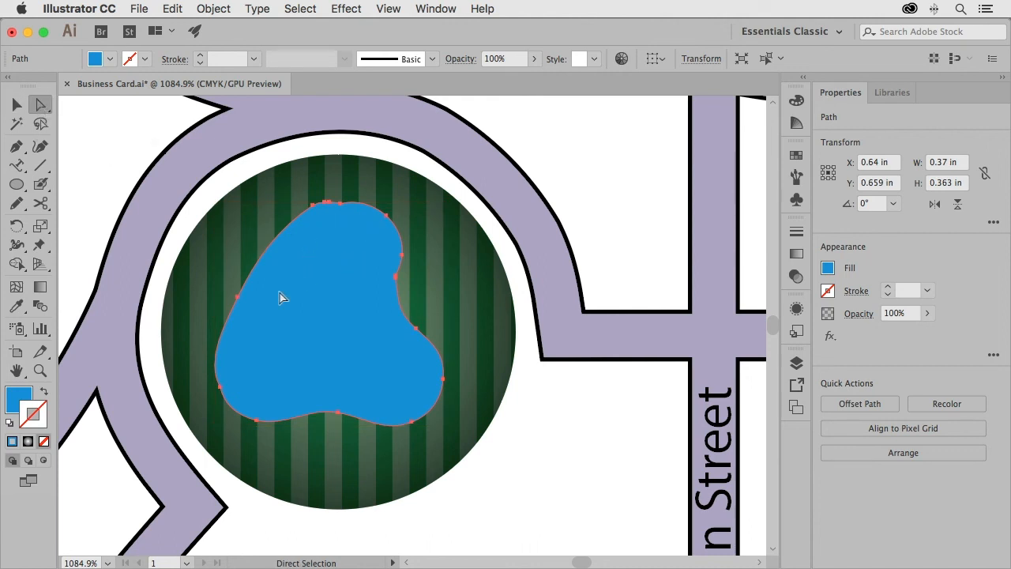
Step: Simplify the blue pond's path with a Curve Precision of 97%, comparing it against the original, and deselect the shape
{"action": "left_click", "coordinate": [215, 9]}
{"action": "mouse_move", "coordinate": [250, 347]}
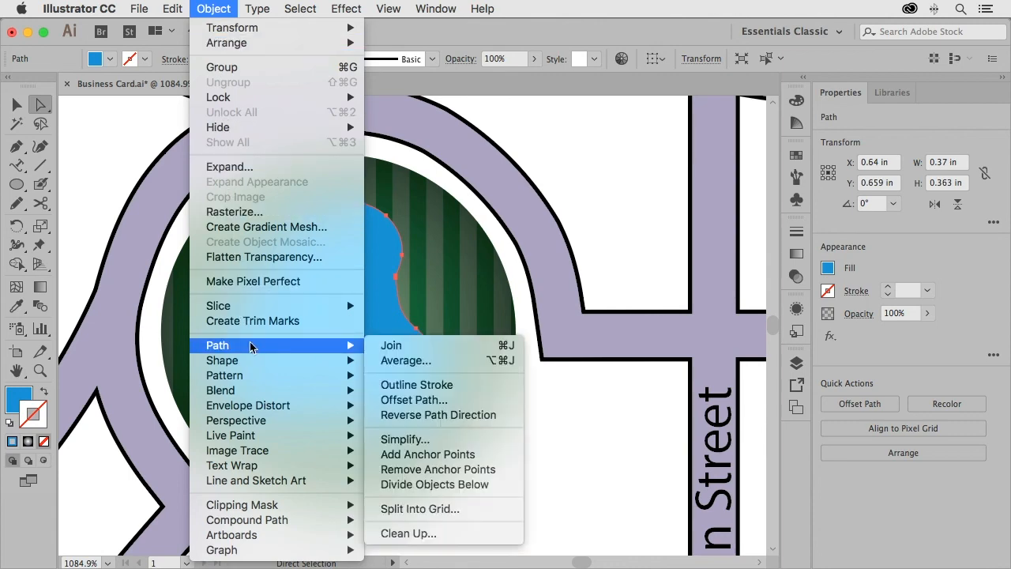
{"action": "left_click", "coordinate": [407, 439]}
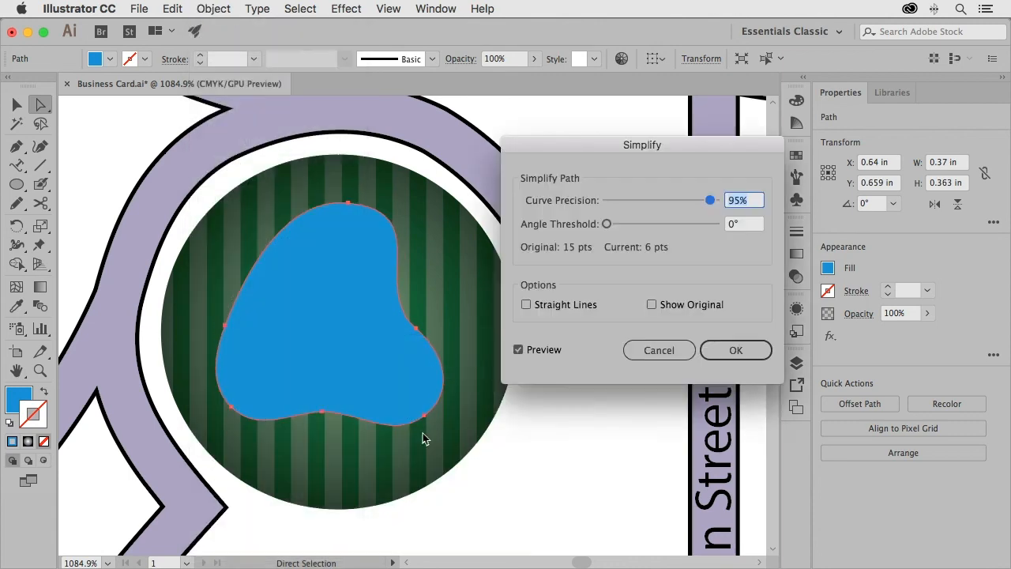
{"action": "left_click_drag", "start_coordinate": [671, 149], "coordinate": [733, 129]}
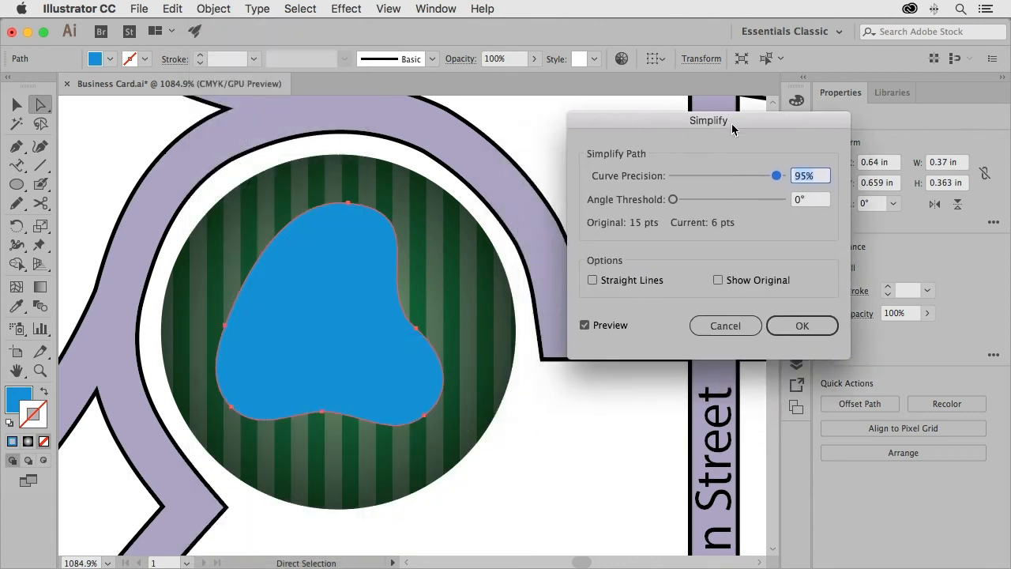
{"action": "left_click_drag", "start_coordinate": [777, 175], "coordinate": [669, 183]}
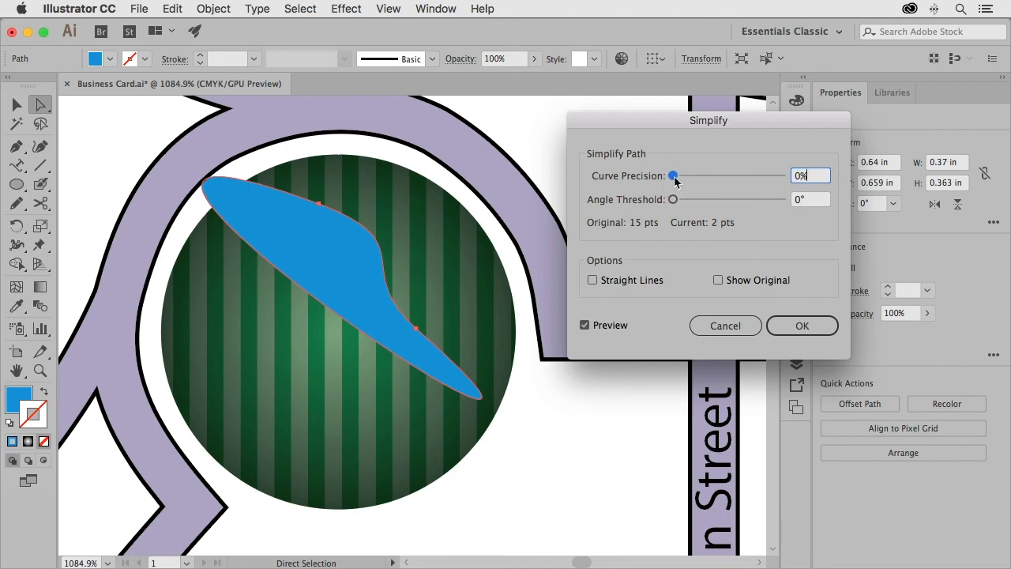
{"action": "left_click_drag", "start_coordinate": [673, 176], "coordinate": [780, 183]}
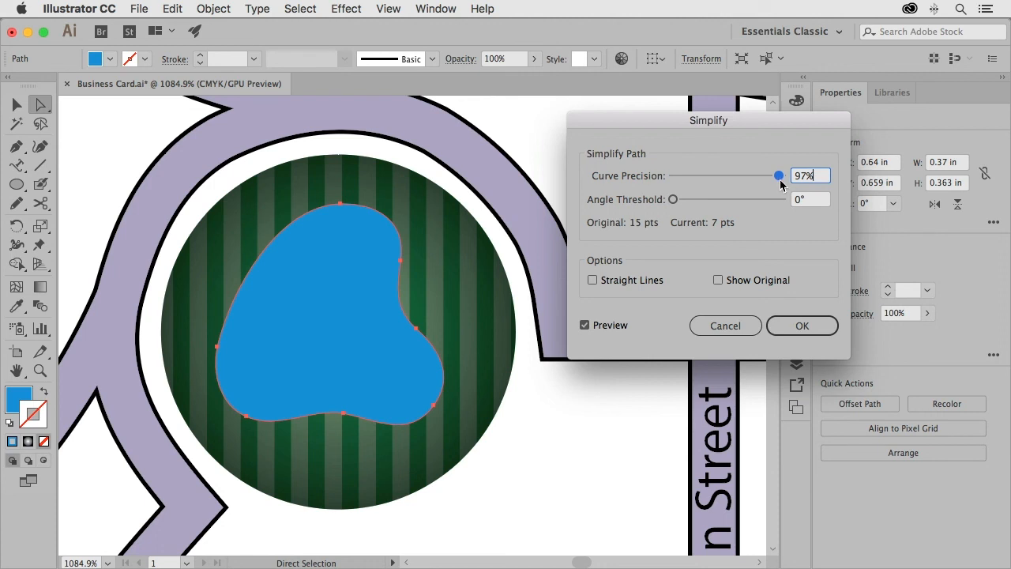
{"action": "left_click", "coordinate": [585, 326]}
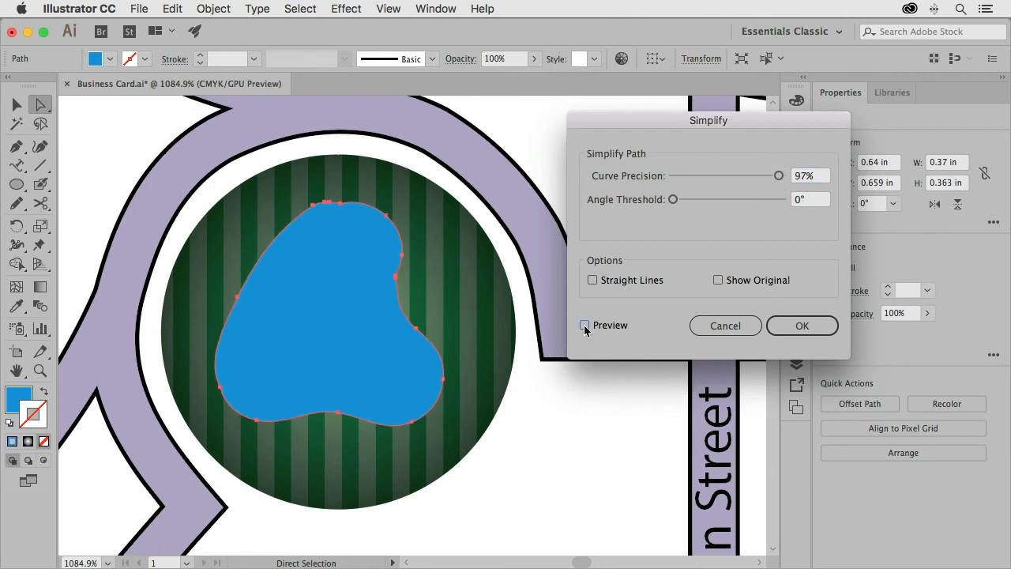
{"action": "left_click", "coordinate": [585, 326]}
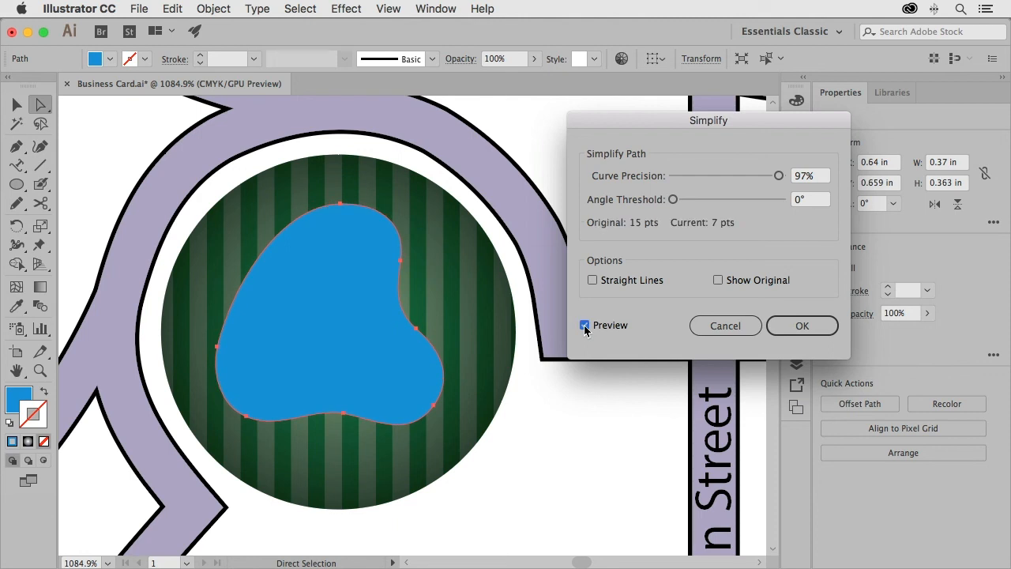
{"action": "left_click", "coordinate": [802, 329]}
{"action": "key", "text": "super+0"}
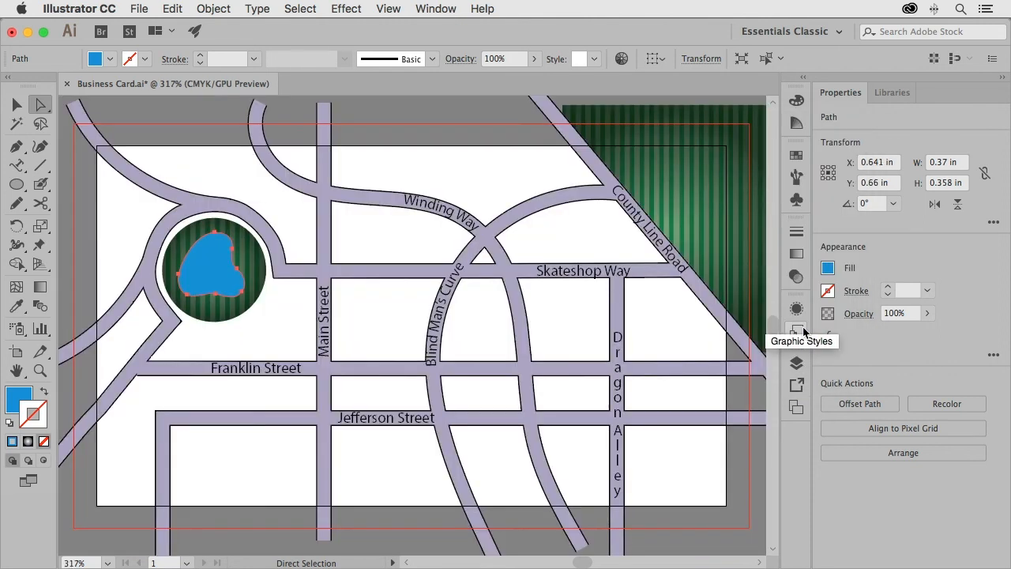
{"action": "left_click", "coordinate": [176, 115]}
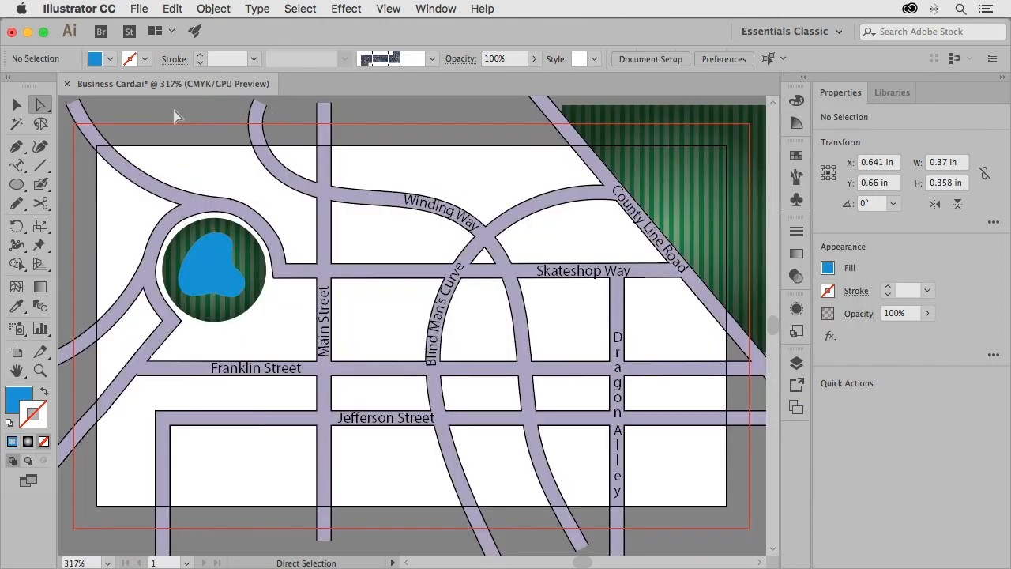